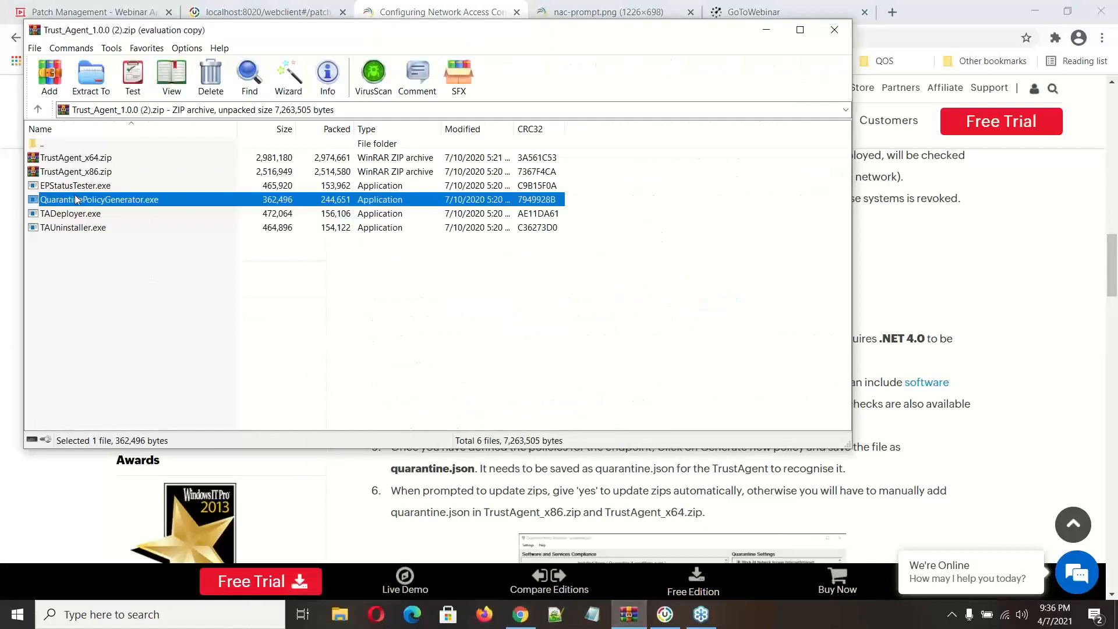
Step: Select QuarantinePolicyGenerator.exe in the Trust Agent archive and switch to the Quarantine Policy Generator
left_click(66, 190)
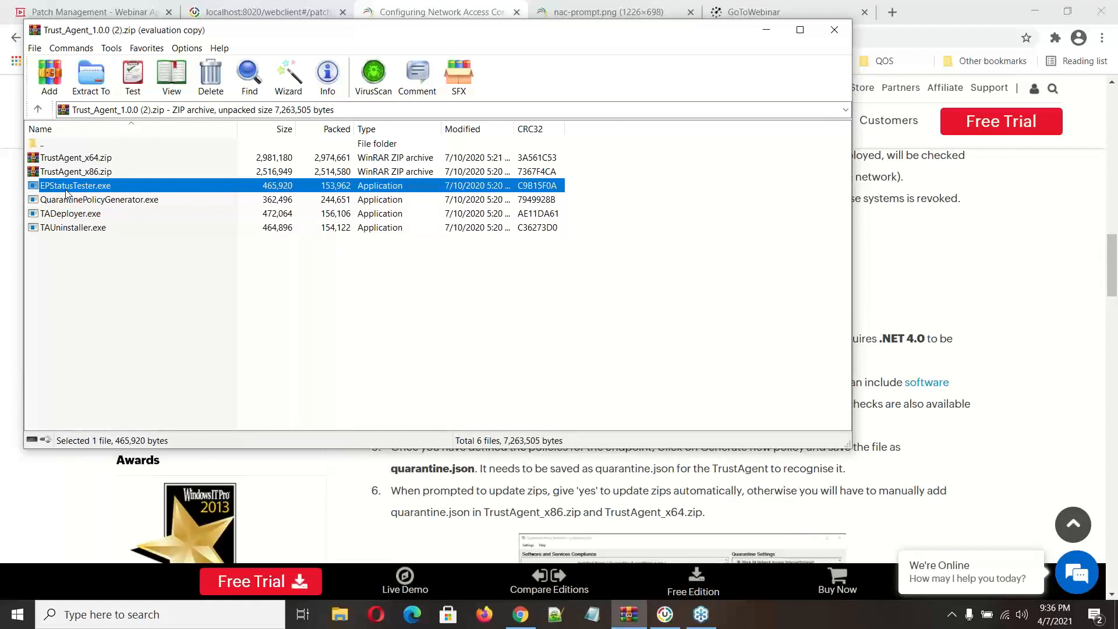
left_click(73, 201)
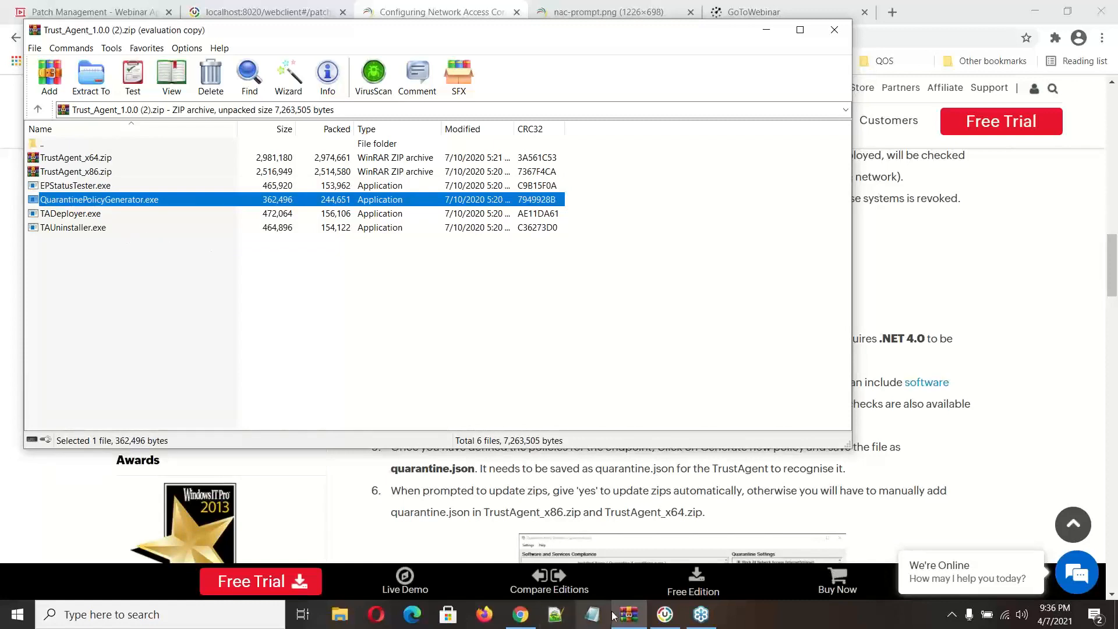
left_click(667, 622)
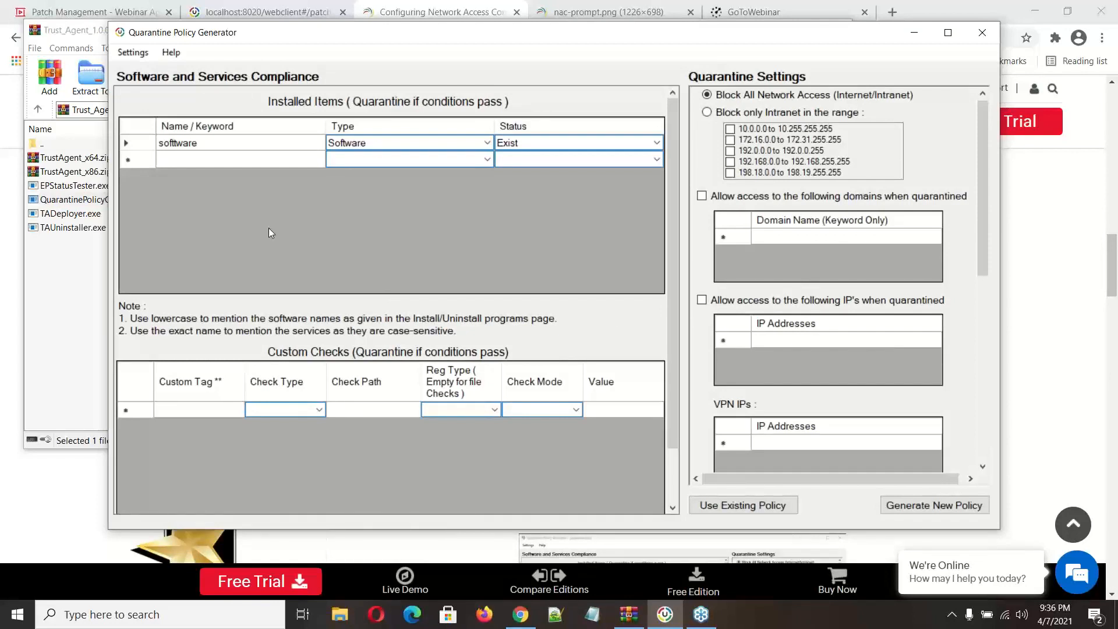
Step: Examine the installed software entry's name, type and status options and the check types offered for custom checks
left_click(183, 146)
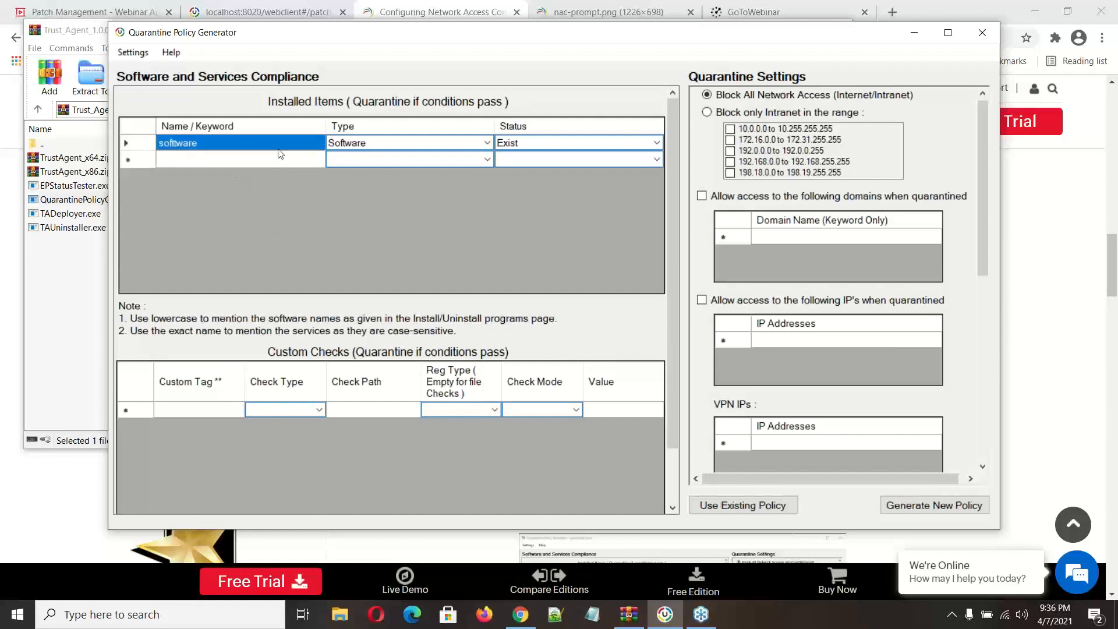
left_click(407, 146)
left_click(205, 148)
left_click(533, 146)
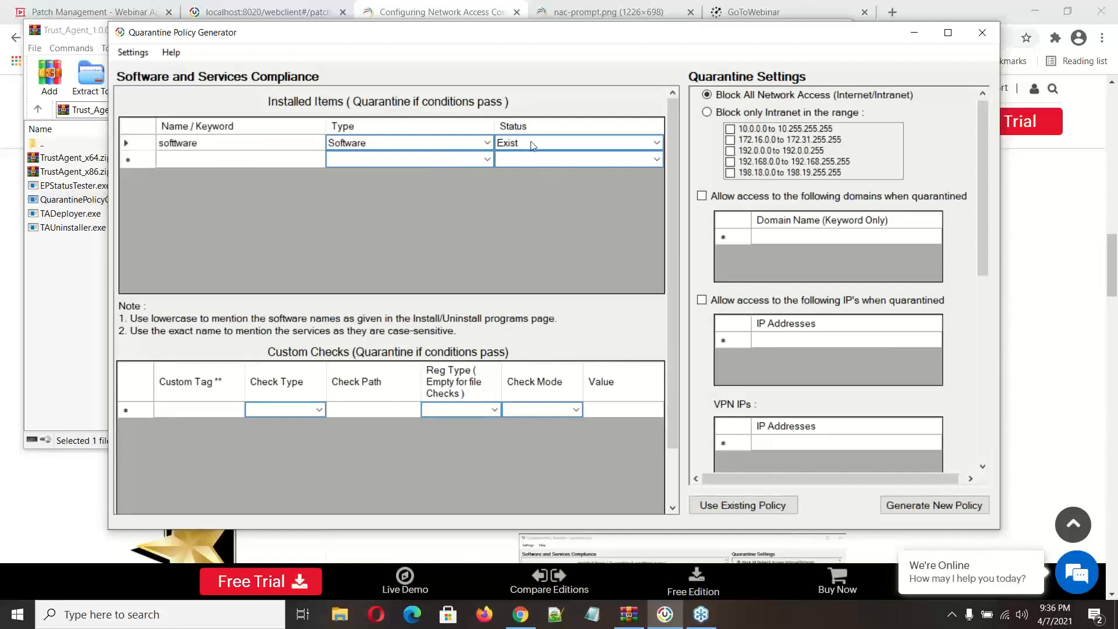
left_click(656, 143)
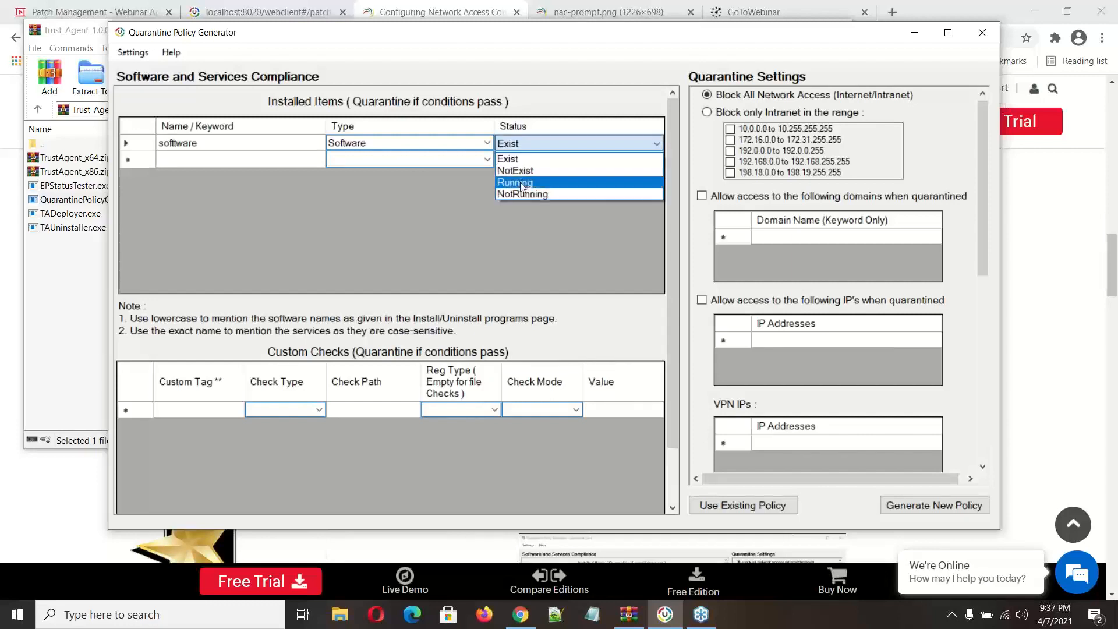
left_click(374, 218)
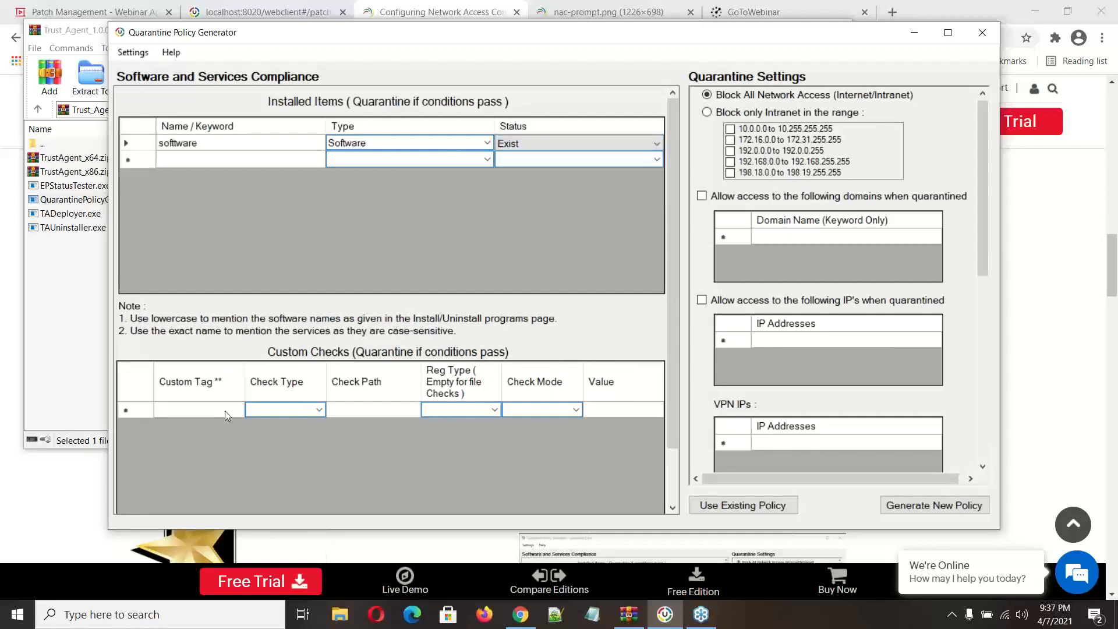
left_click(319, 409)
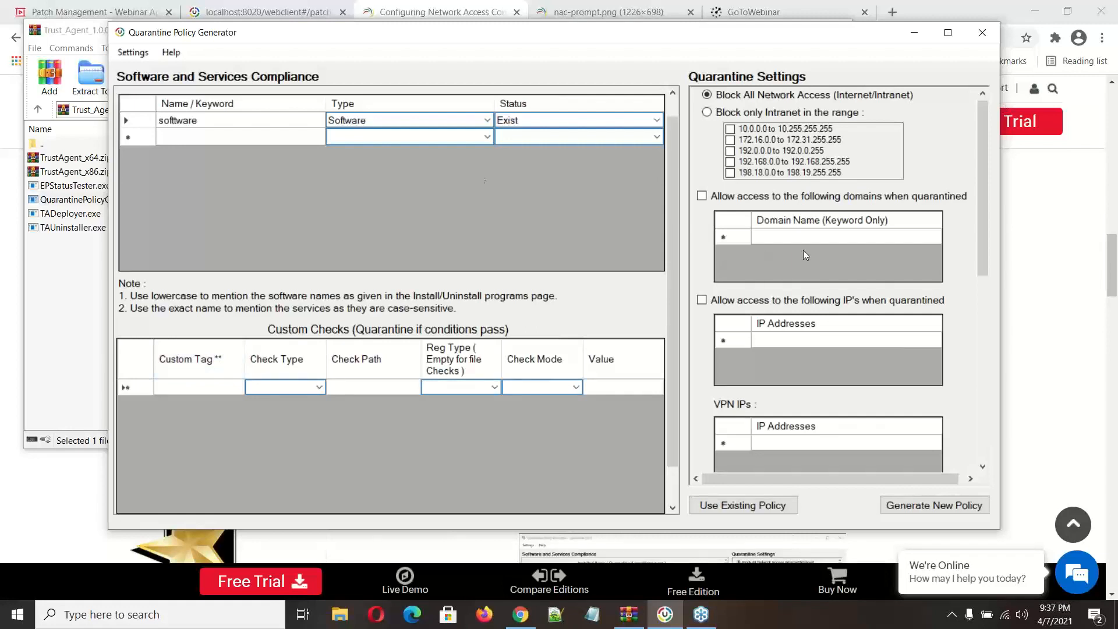
left_click(229, 121)
left_click(359, 122)
Step: Enable revoking quarantine when the machine leaves the network and bring up the Heartbeat Systems table
scroll(794, 276, "down", 6)
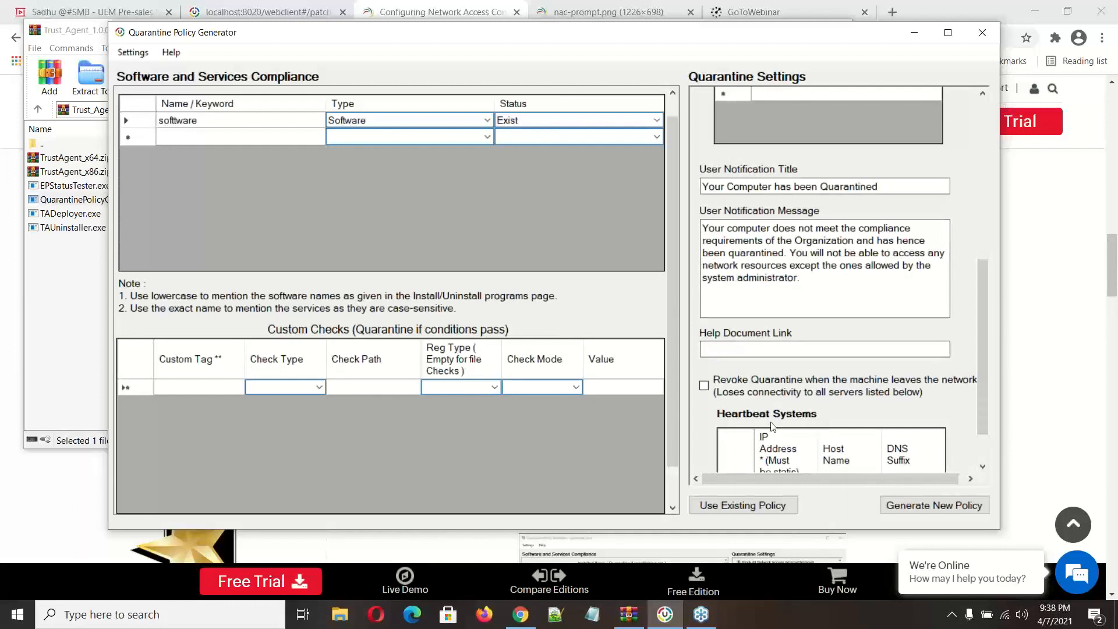
left_click(704, 385)
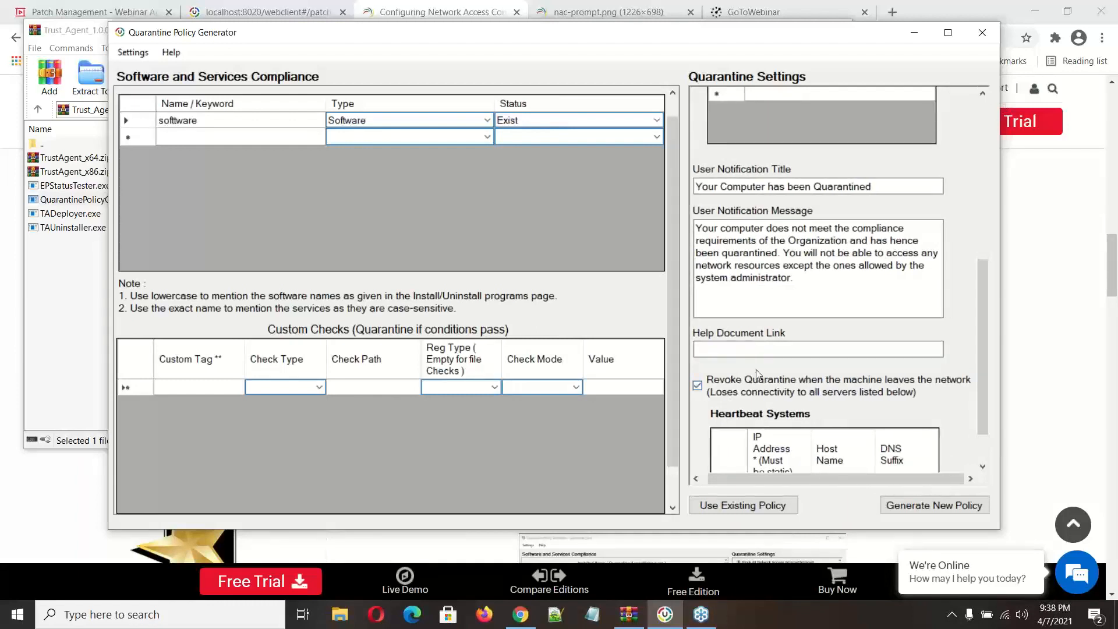
scroll(756, 369, "down", 1)
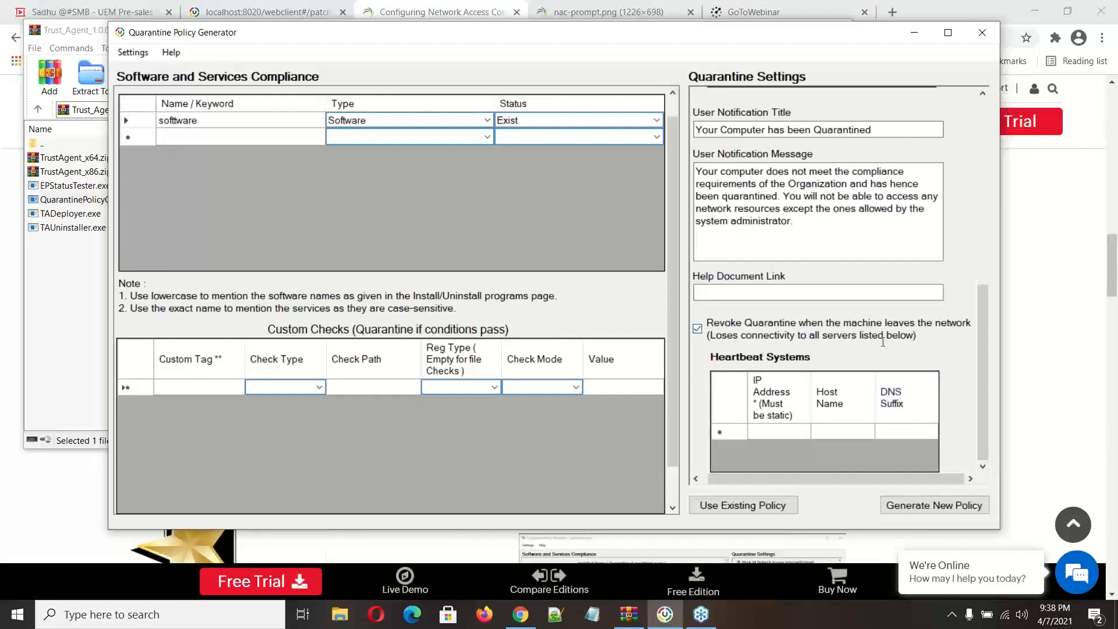
Step: View the nac-prompt image and present the webinar slides from the NAC workflow through the system restore point title
left_click(630, 17)
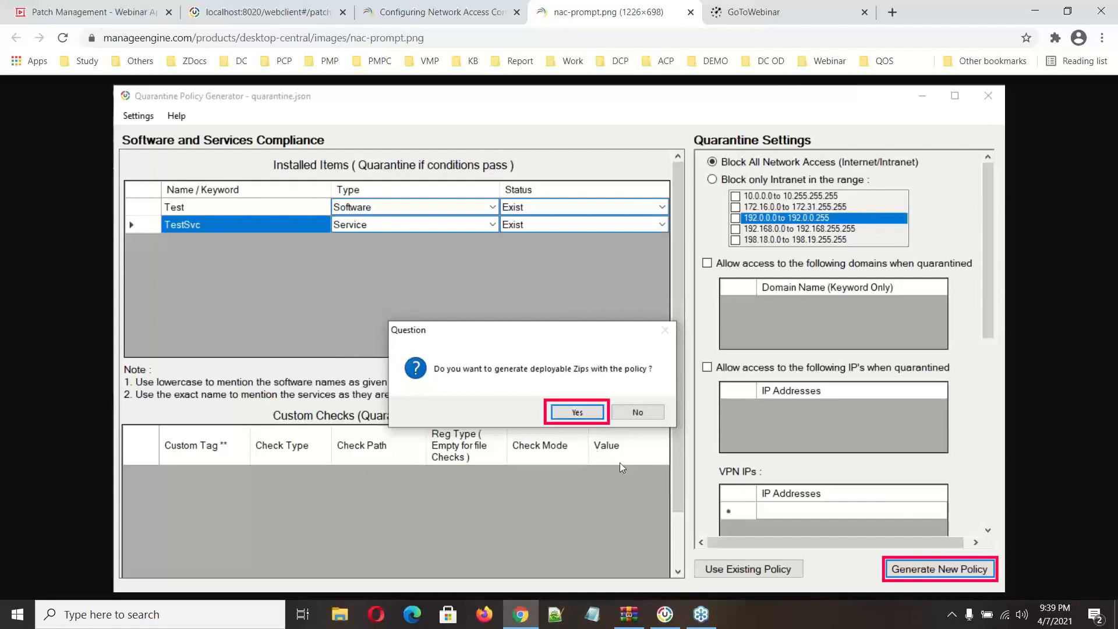
key("ctrl+1")
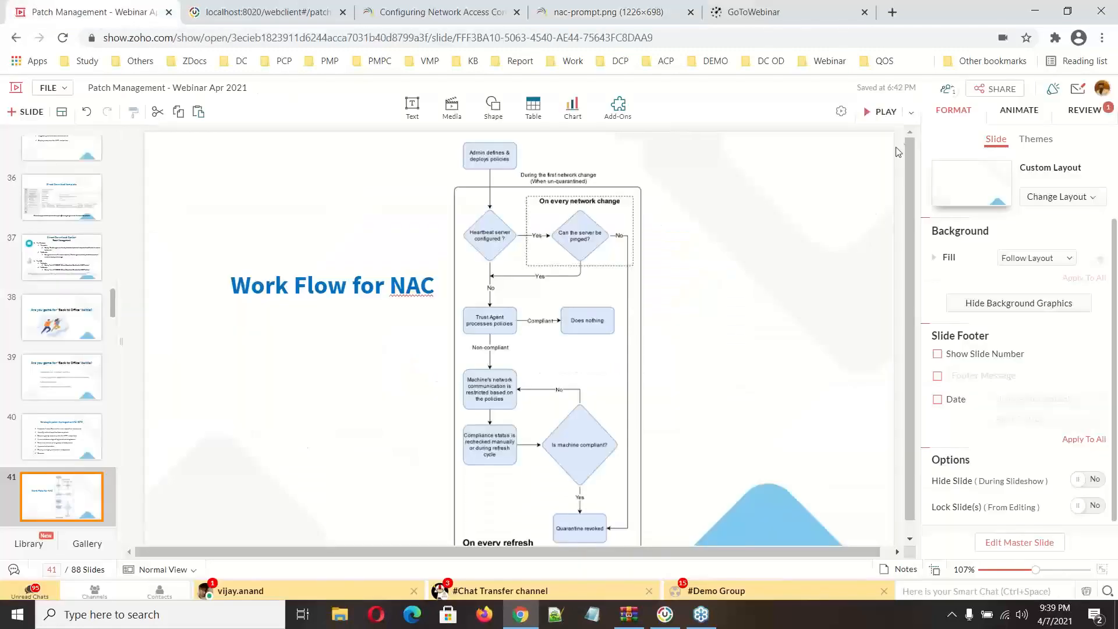
left_click(869, 115)
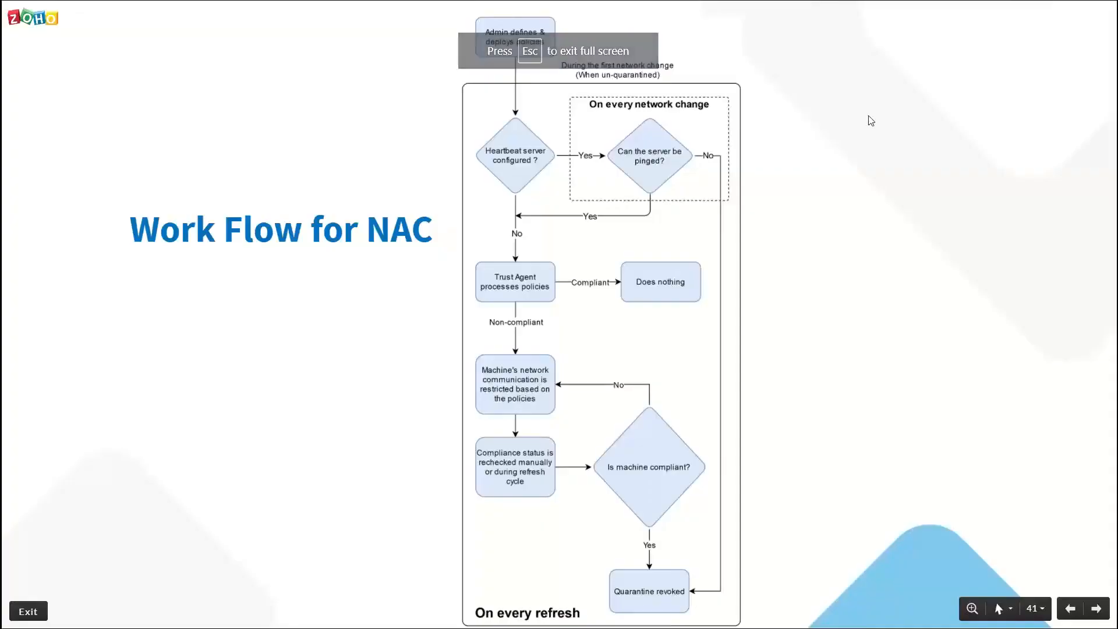
key("Right")
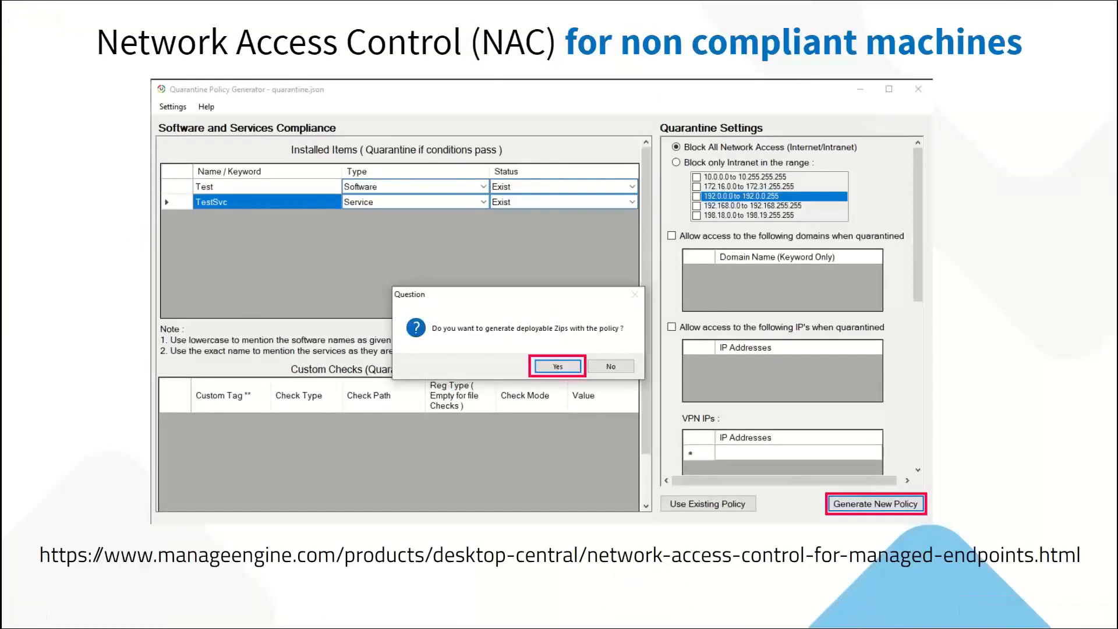
key("Right")
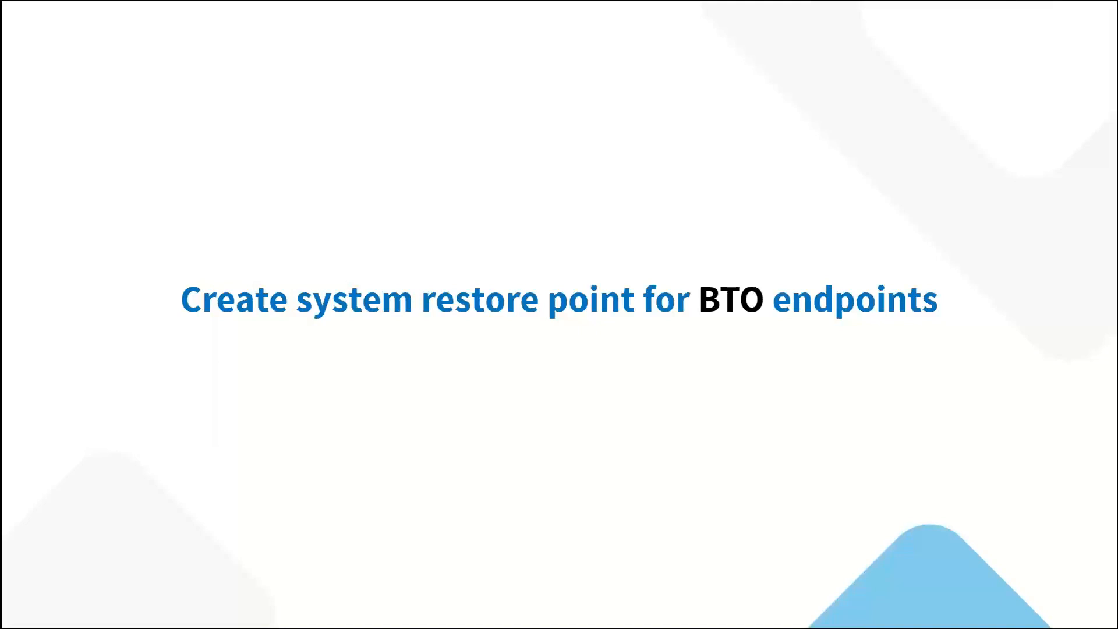
key("Escape")
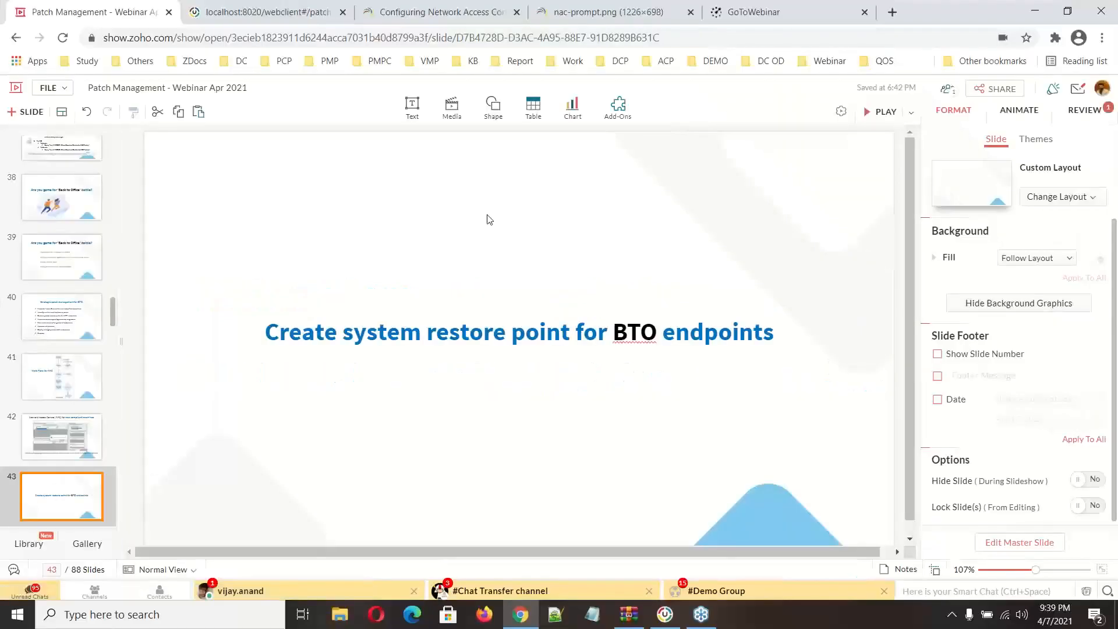
Step: Switch to Desktop Central and open the script templates of the configurations' Script Repository
left_click(268, 12)
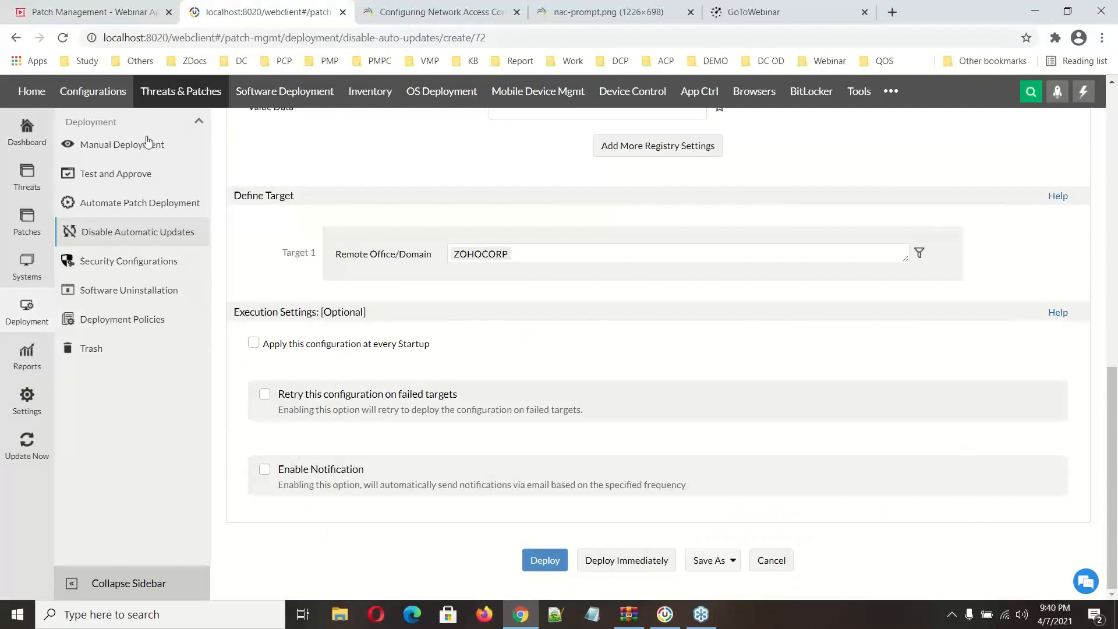
left_click(107, 100)
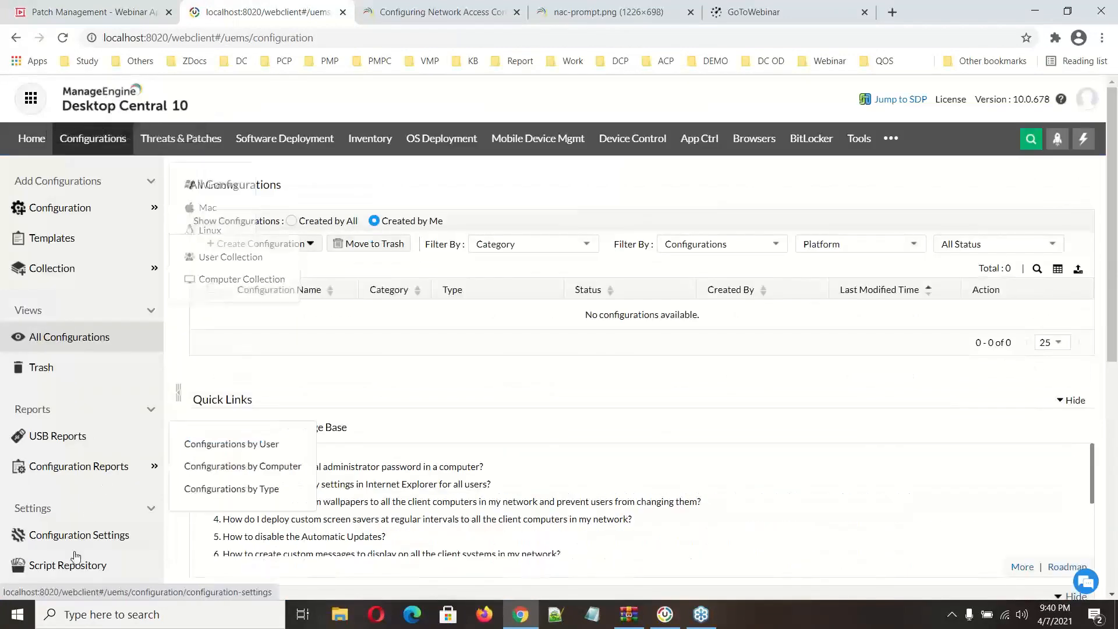
left_click(74, 567)
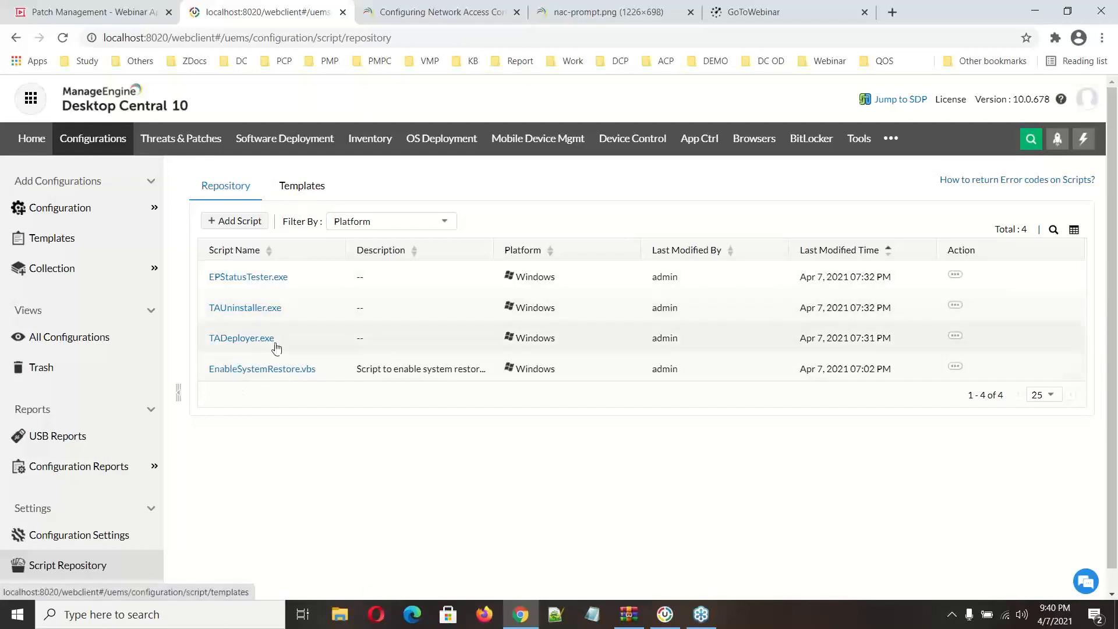
left_click(317, 194)
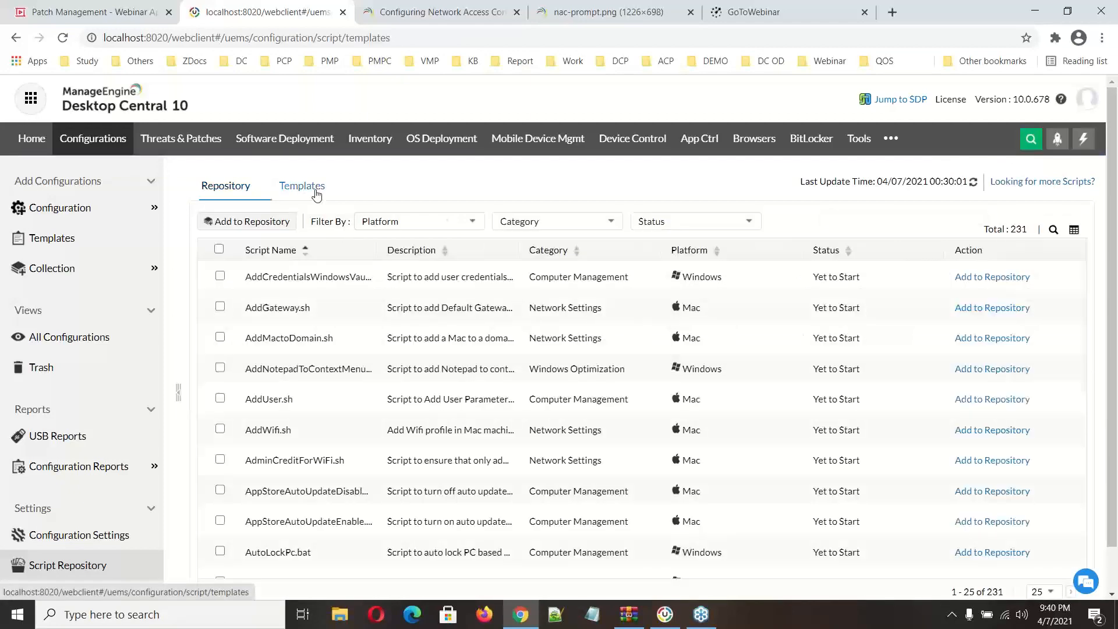
Step: Search the script templates by script name for "restore"
left_click(1054, 230)
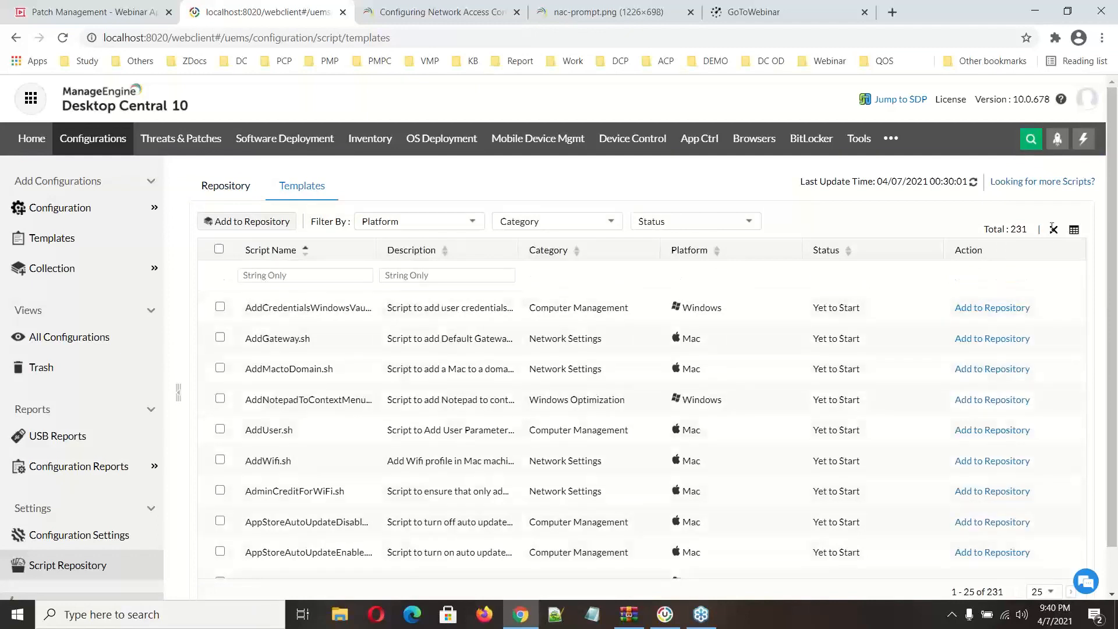
left_click(291, 277)
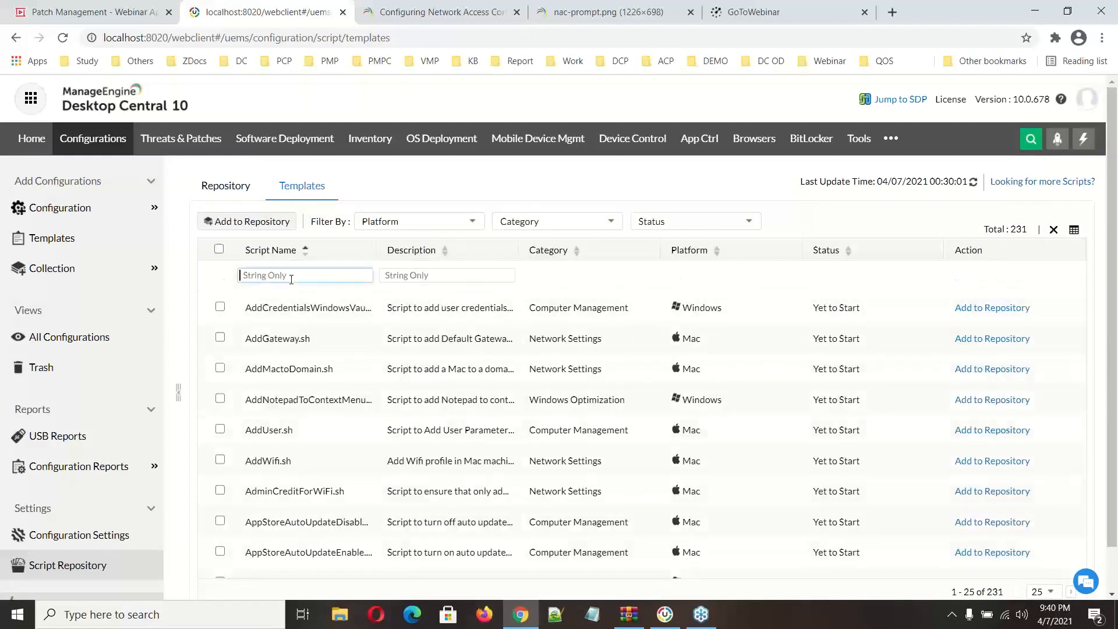
type("e")
key("BackSpace")
type("restore")
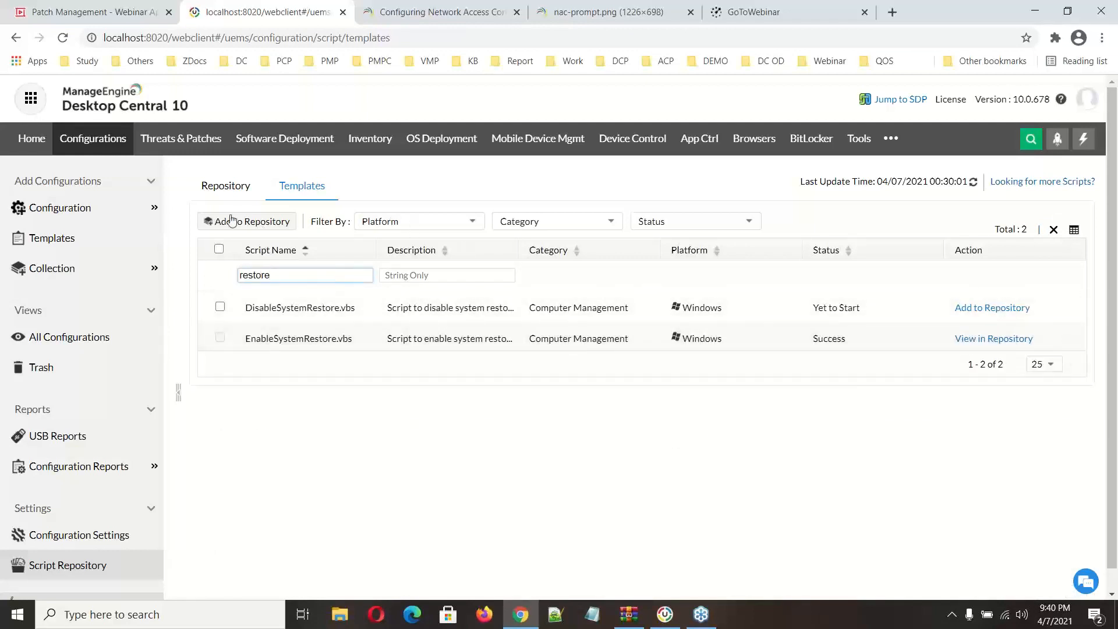
Step: Start a computer configuration from the EnableSystemRestore.vbs script in the repository
left_click(220, 187)
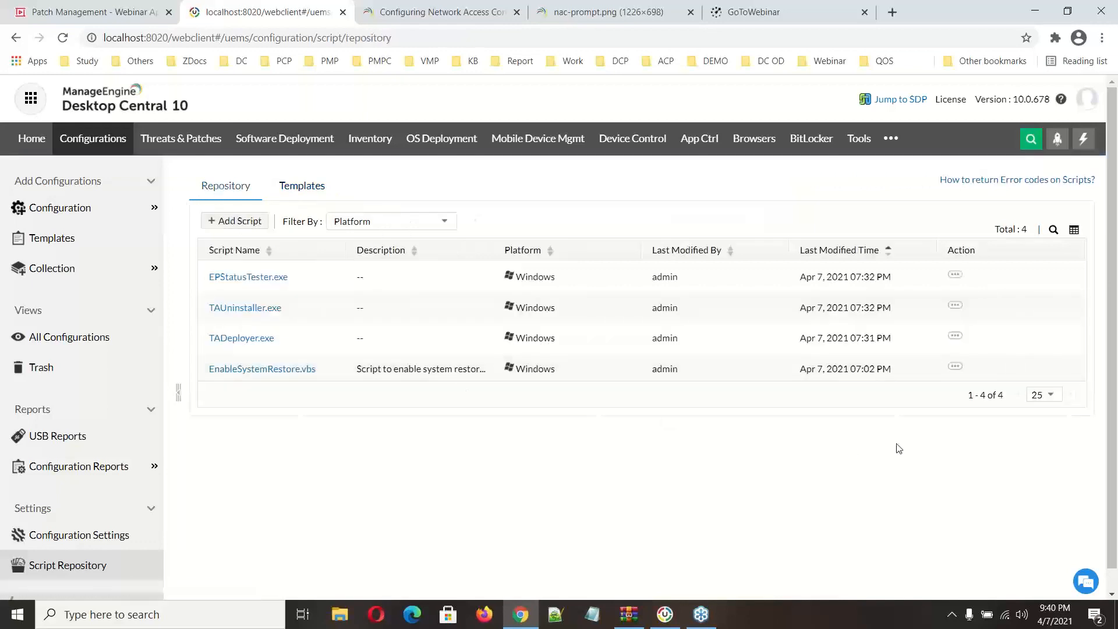
left_click(954, 366)
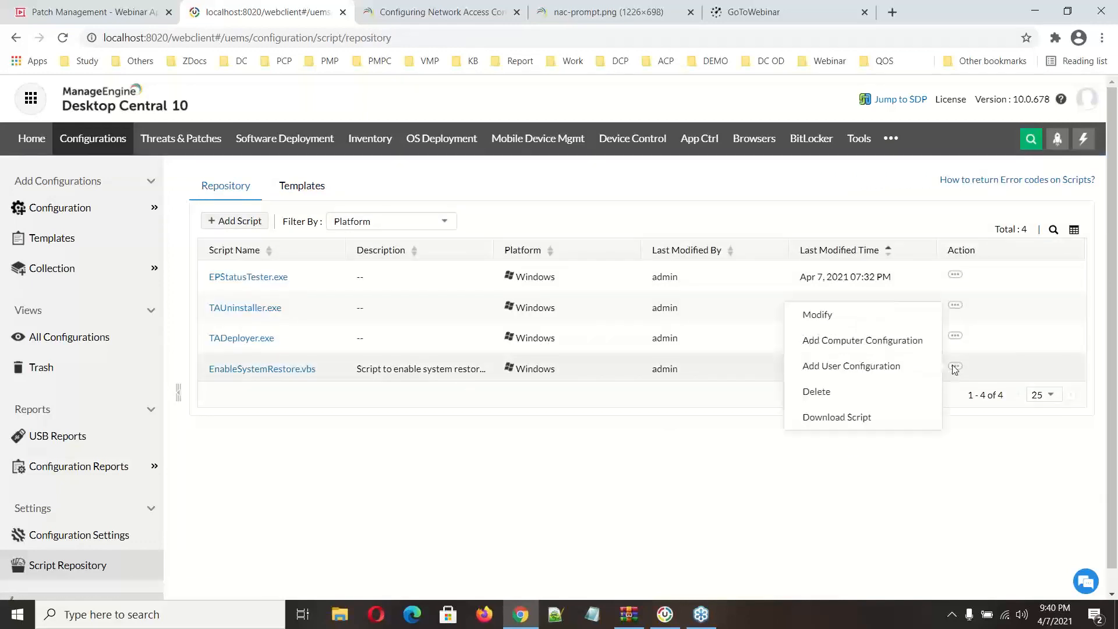
left_click(843, 342)
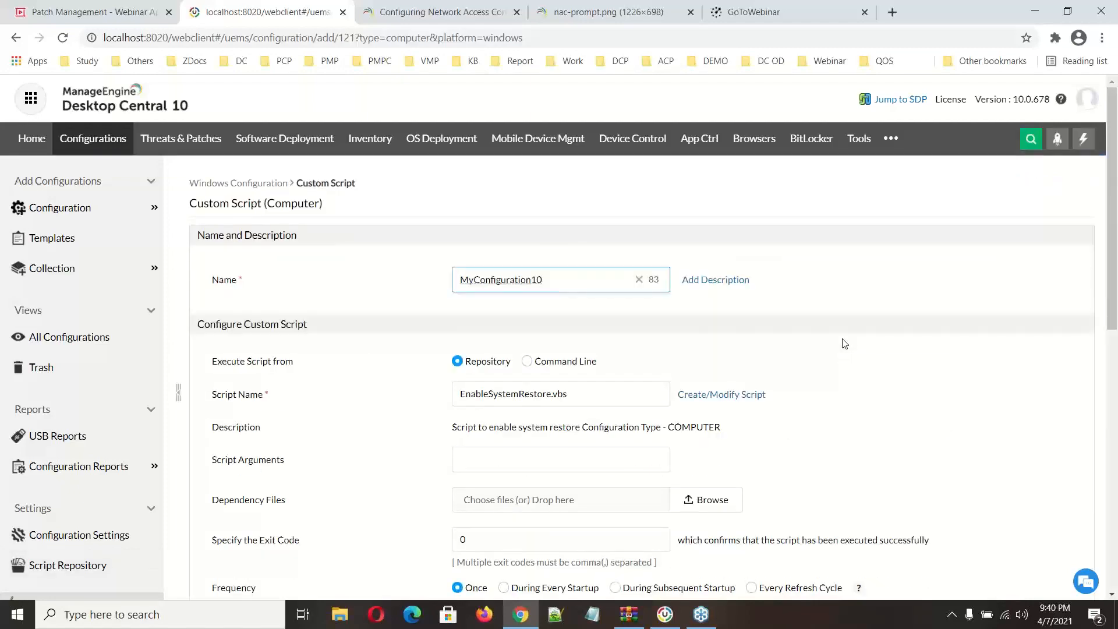
Step: Define the ZOHOCORP domain as the target of the custom script configuration
scroll(844, 343, "down", 8)
left_click(519, 313)
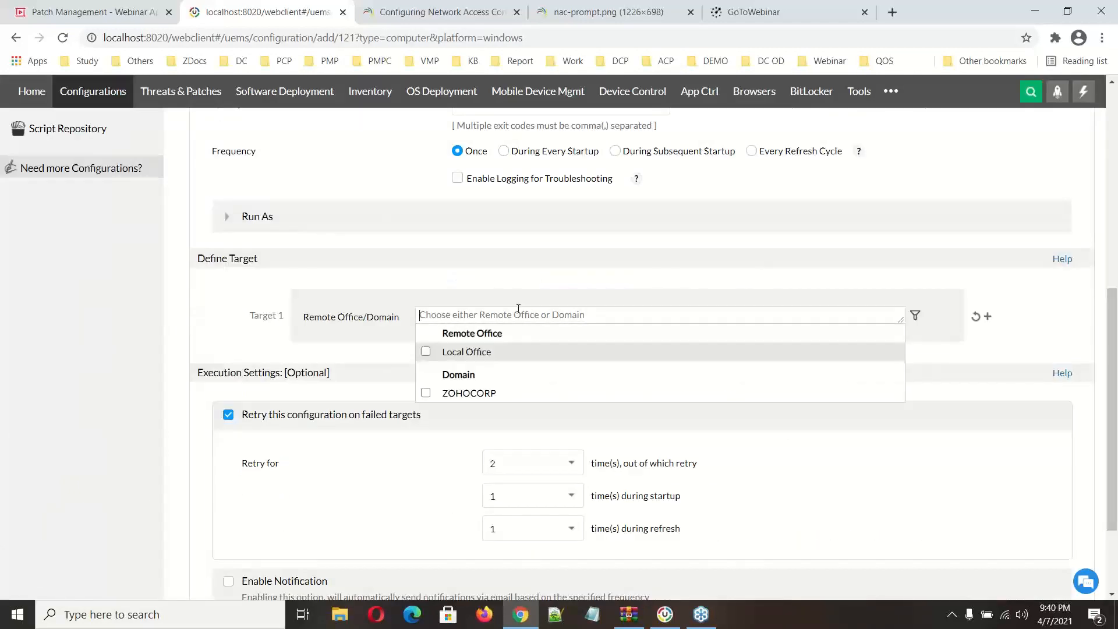
left_click(426, 393)
scroll(439, 444, "down", 3)
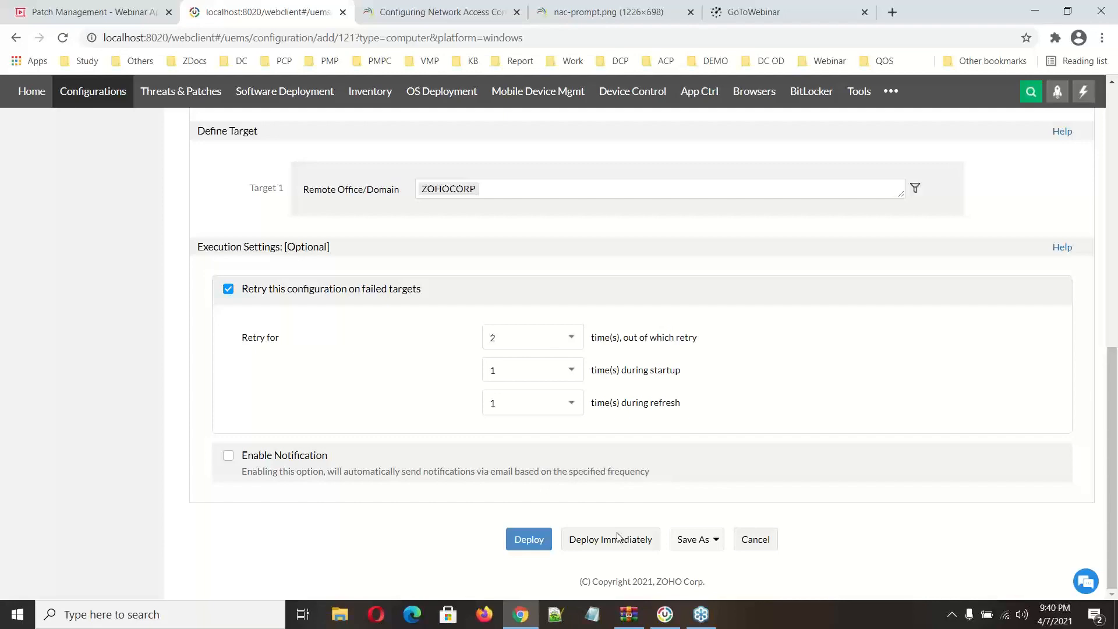
Step: Switch to the webinar presentation, present it up to the Priority patching title slide and leave the slideshow
left_click(131, 14)
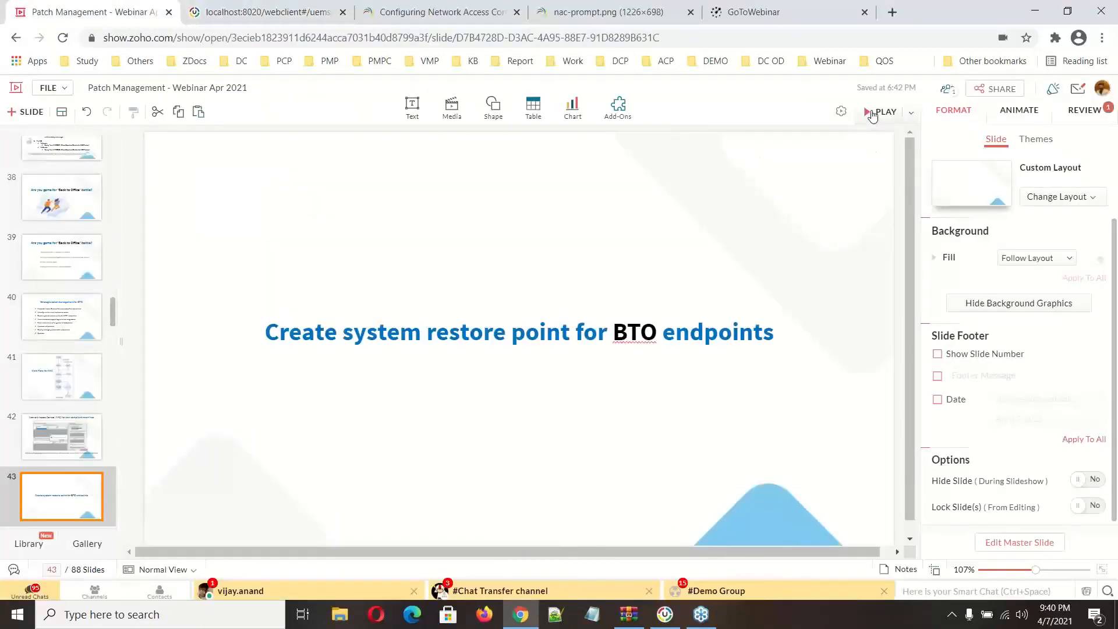
left_click(871, 115)
key("Right")
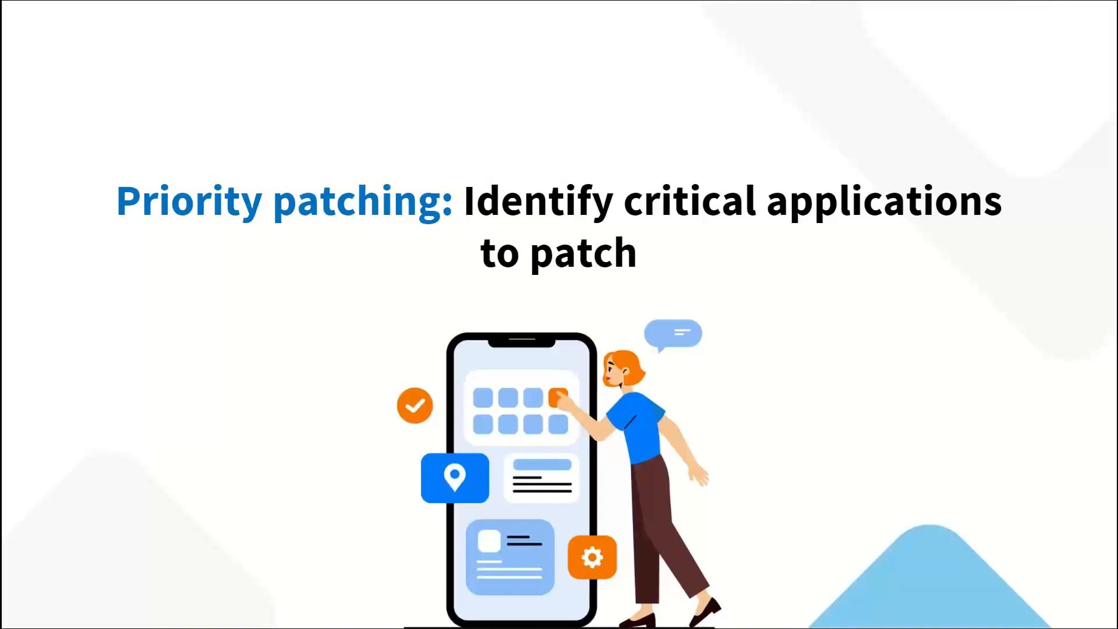
key("Escape")
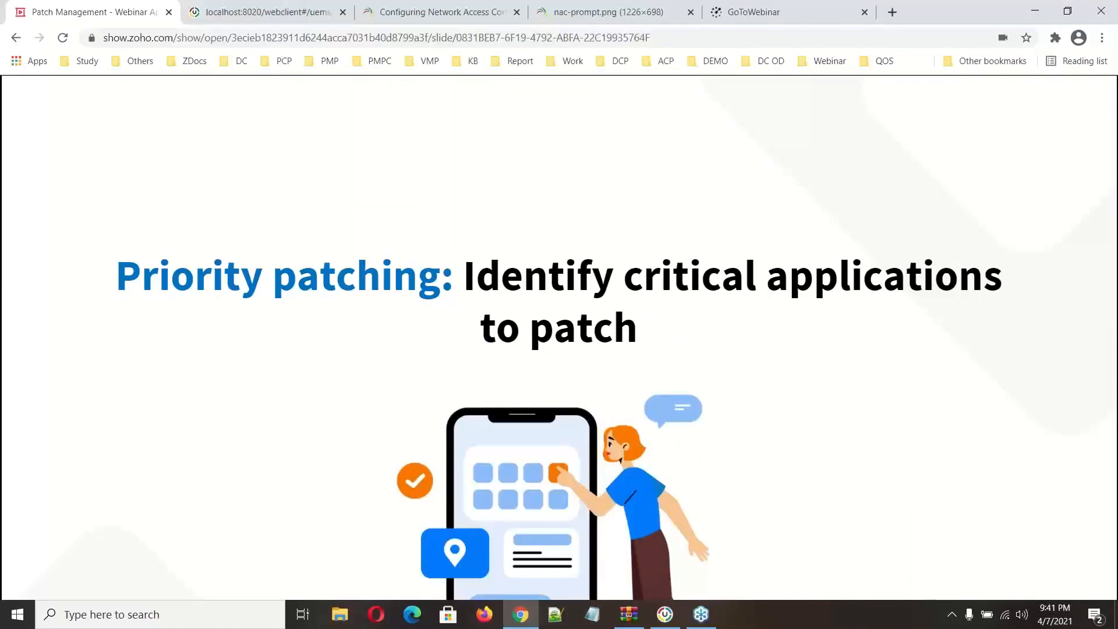
key("Escape")
Step: Return to Desktop Central and open the list of missing patches under Threats & Patches
left_click(238, 13)
scroll(251, 305, "up", 10)
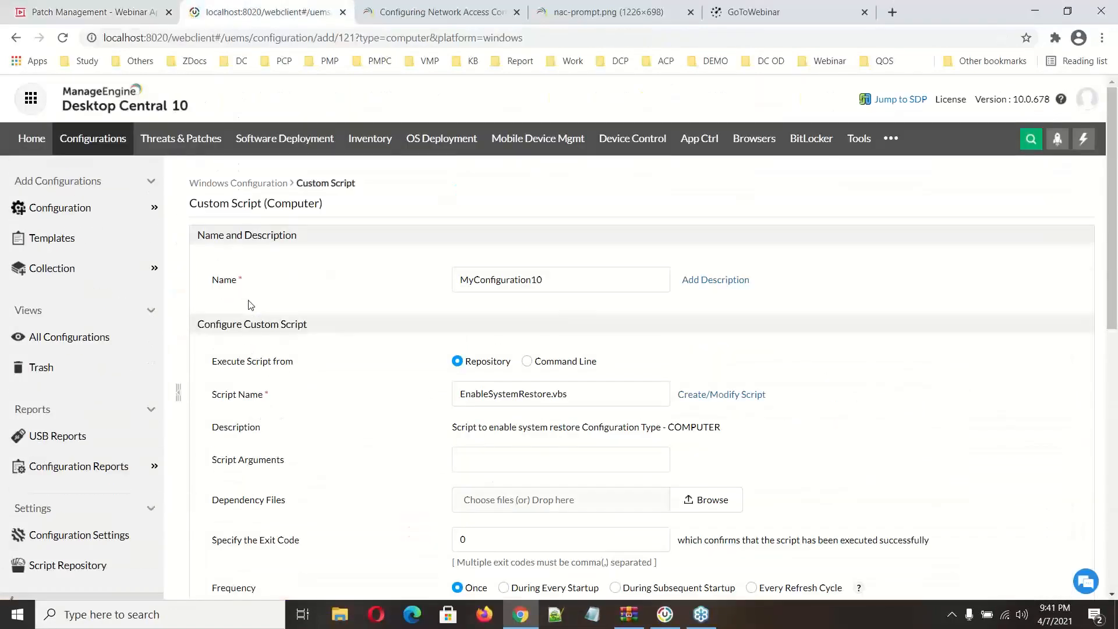
left_click(178, 139)
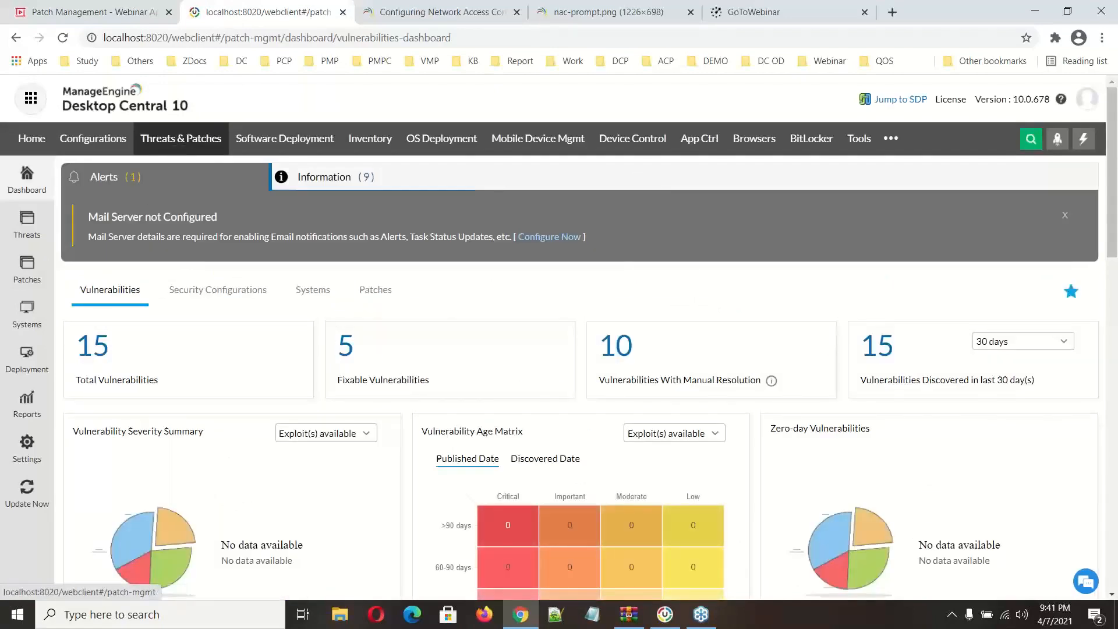
left_click(27, 269)
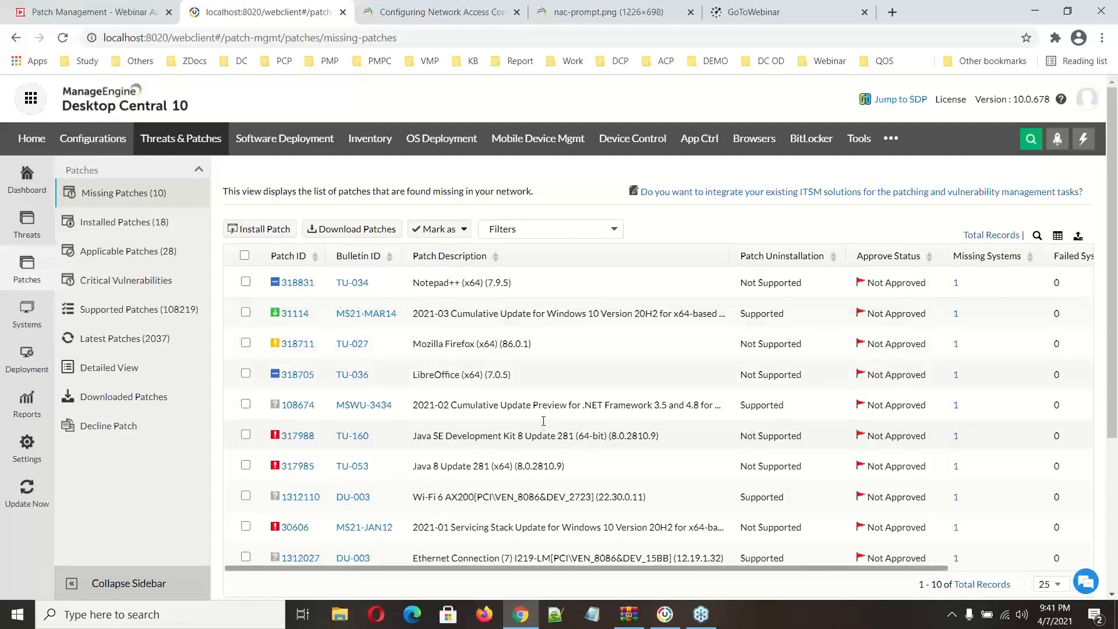
Step: Apply a new filter with Severity equal to Critical to the missing patches and select all the filtered patches
left_click(576, 229)
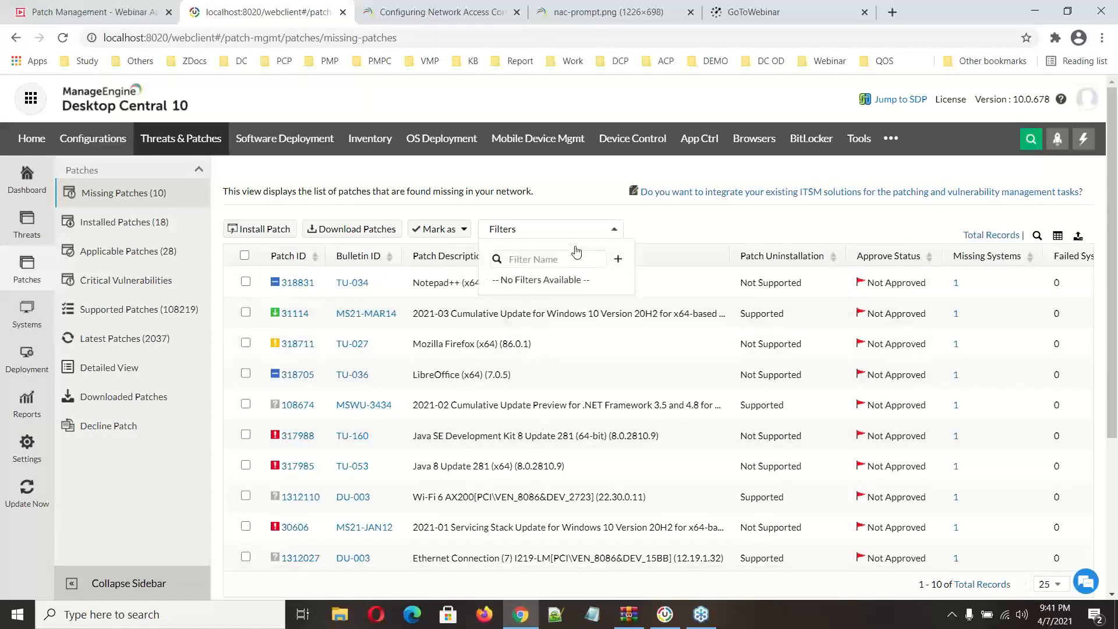
left_click(616, 260)
left_click(486, 293)
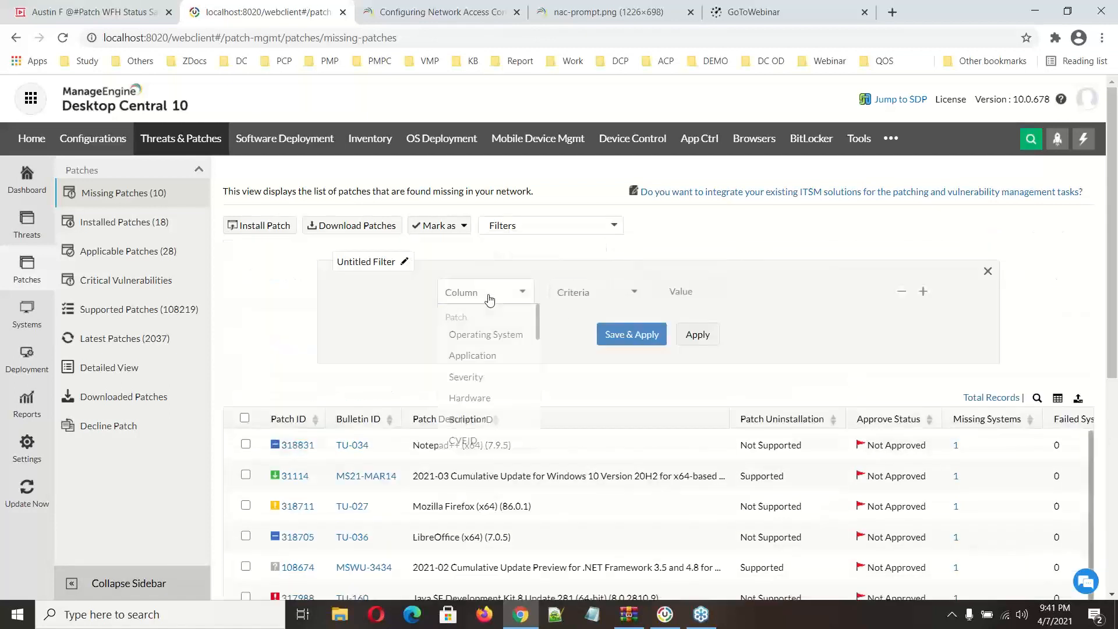
left_click(501, 377)
left_click(599, 298)
left_click(582, 324)
left_click(716, 303)
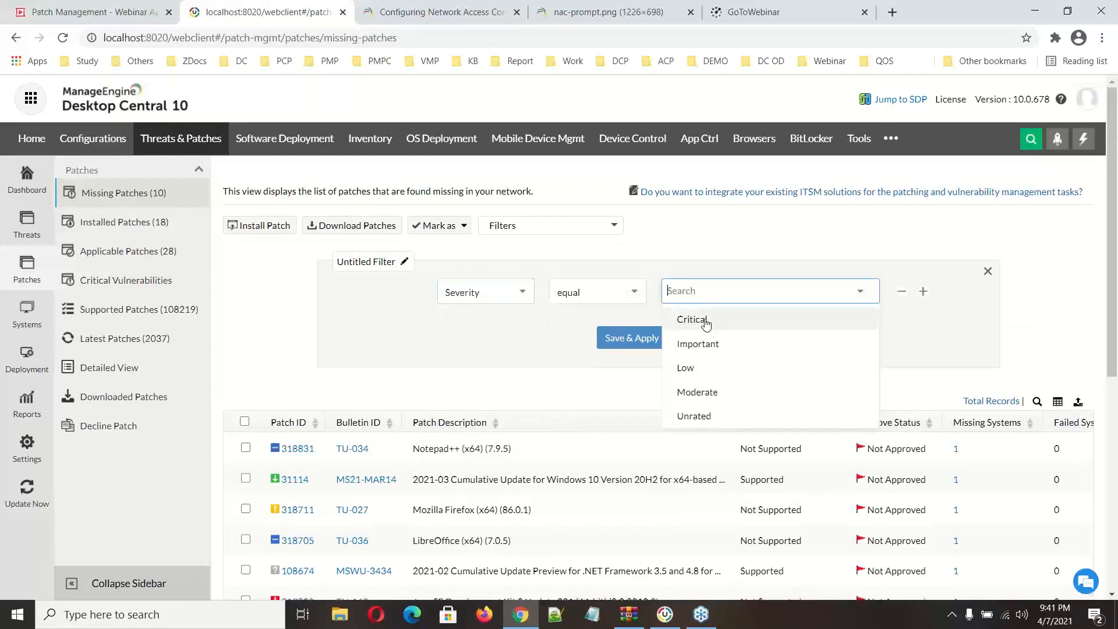
left_click(703, 319)
left_click(611, 379)
left_click(706, 339)
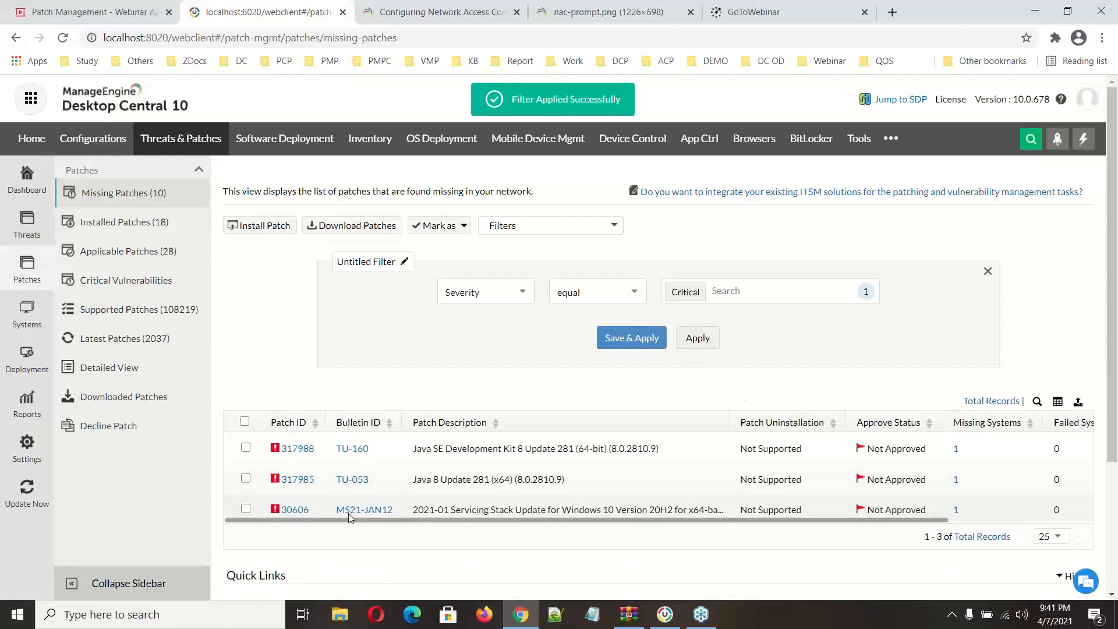
left_click(245, 421)
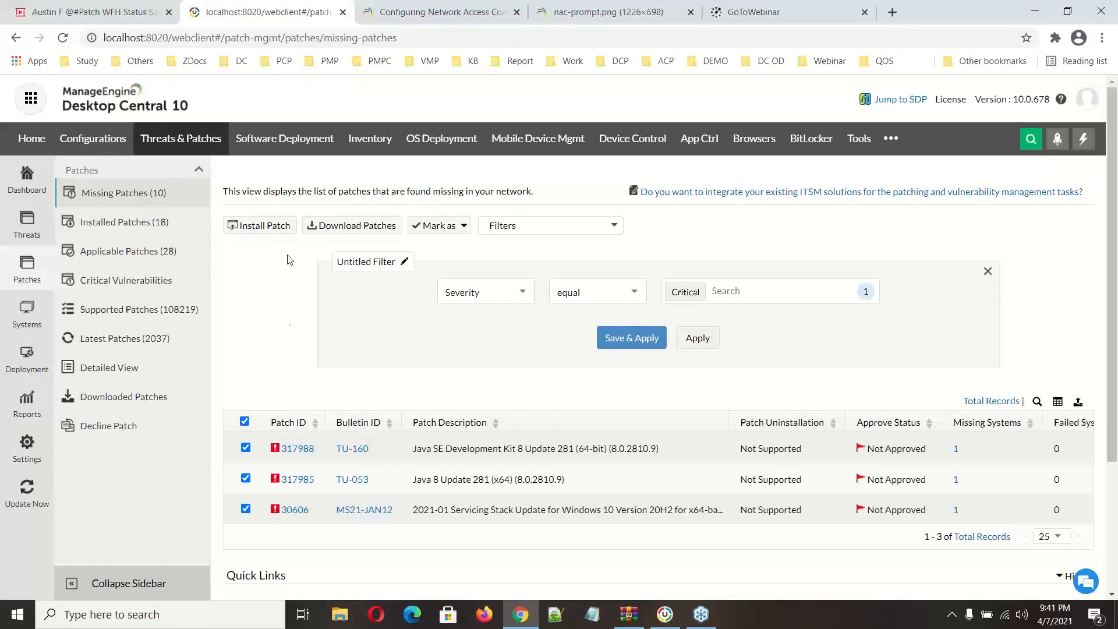
Step: Switch to the Patch Management webinar presentation in Zoho Show
left_click(104, 12)
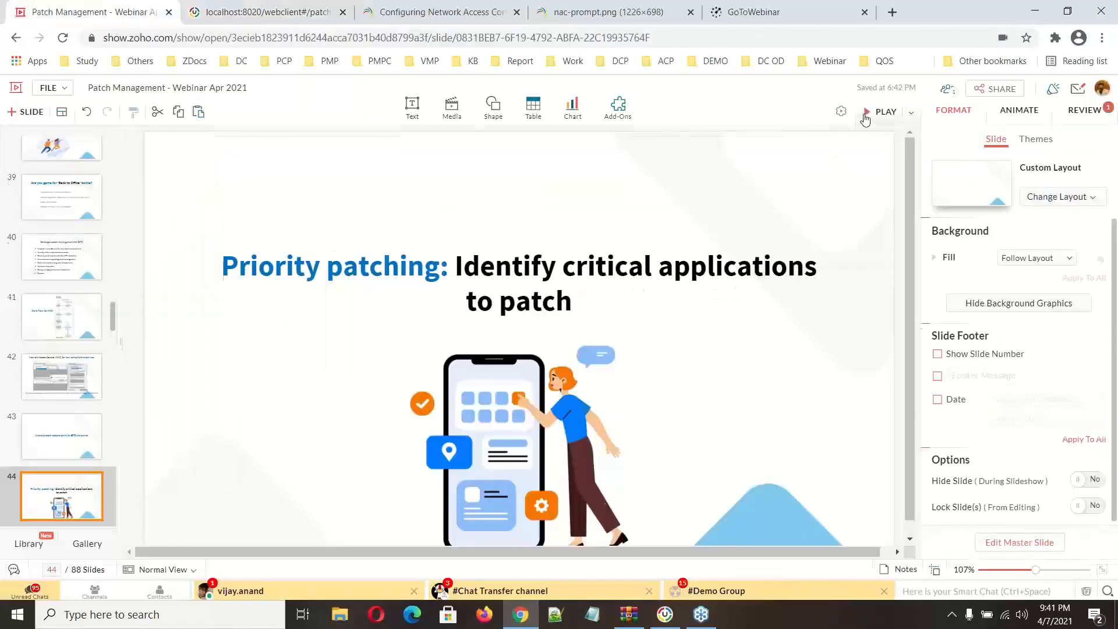
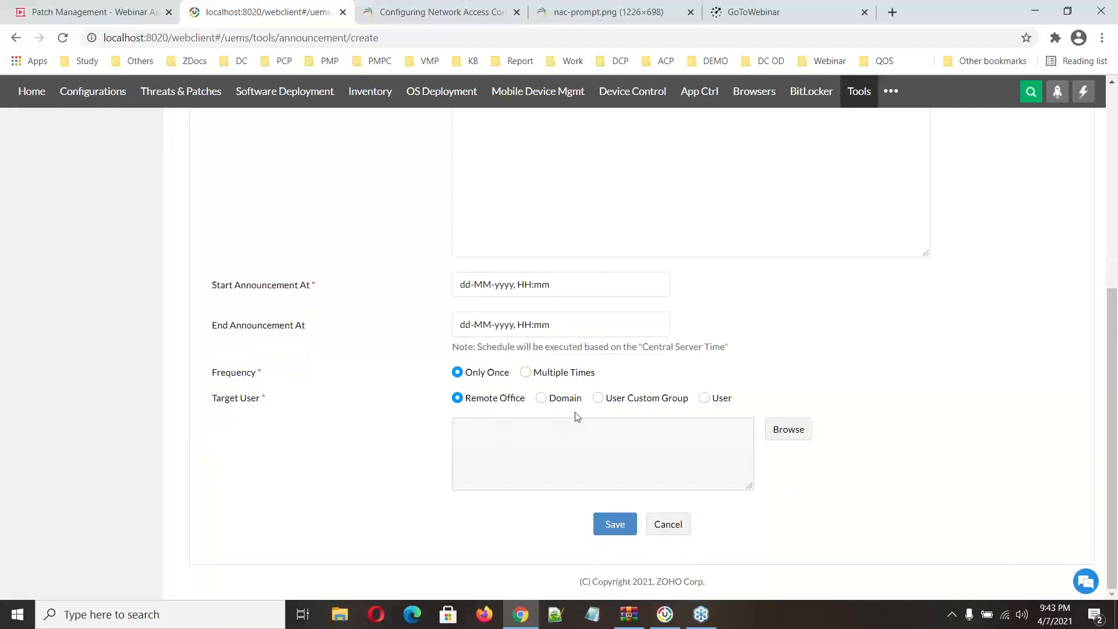
Step: Set the announcement's target user to User Custom Group without choosing a group, and its frequency to Multiple Times
left_click(598, 400)
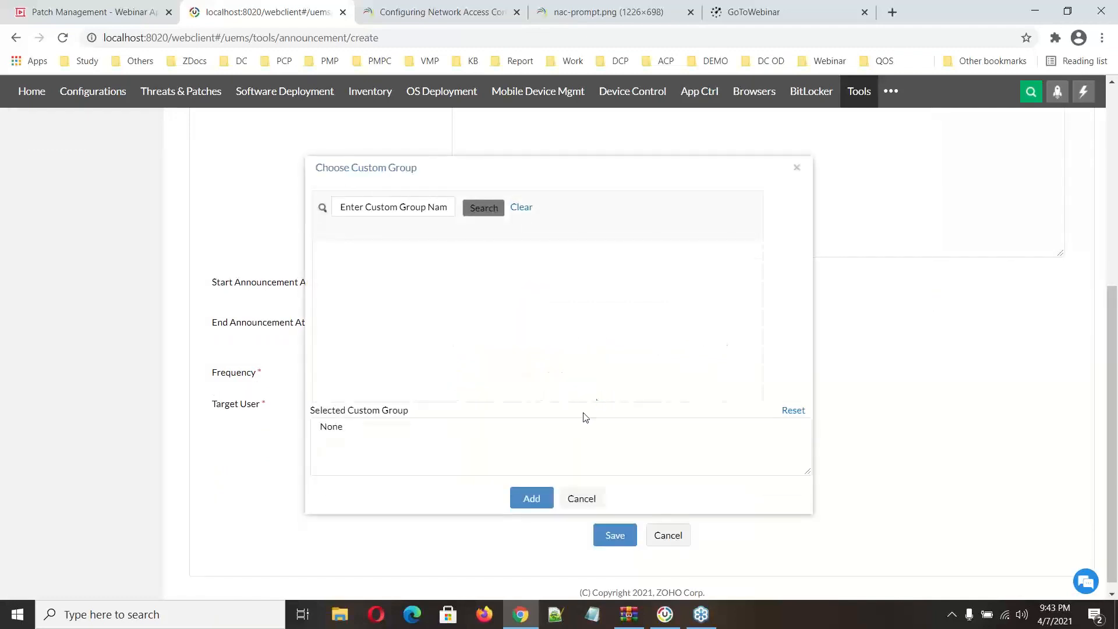
left_click(580, 499)
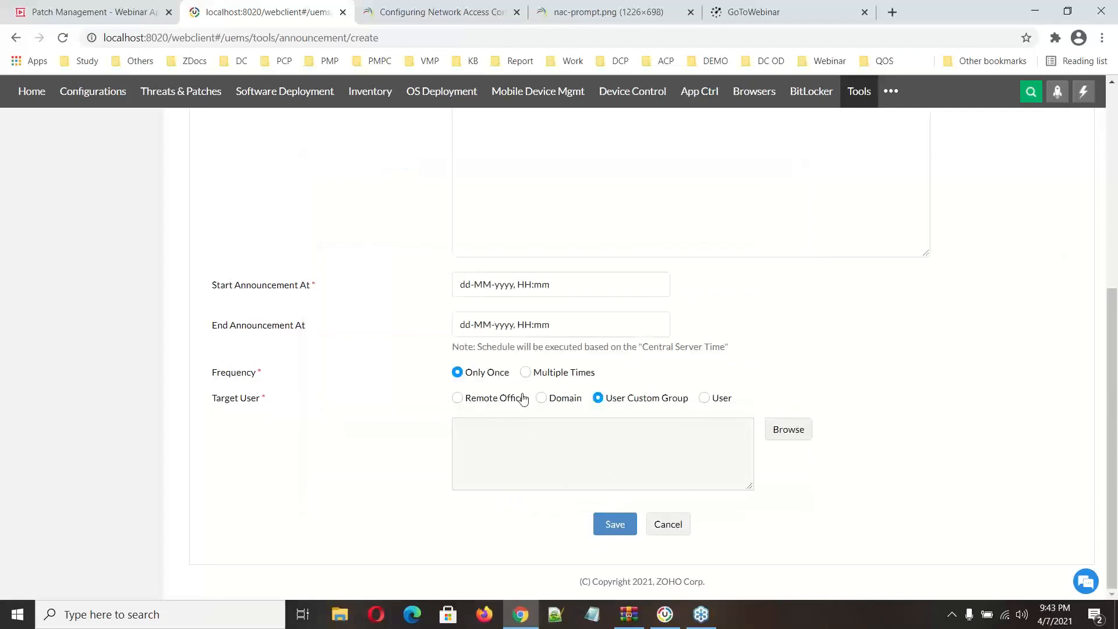
left_click(525, 372)
scroll(628, 392, "up", 1)
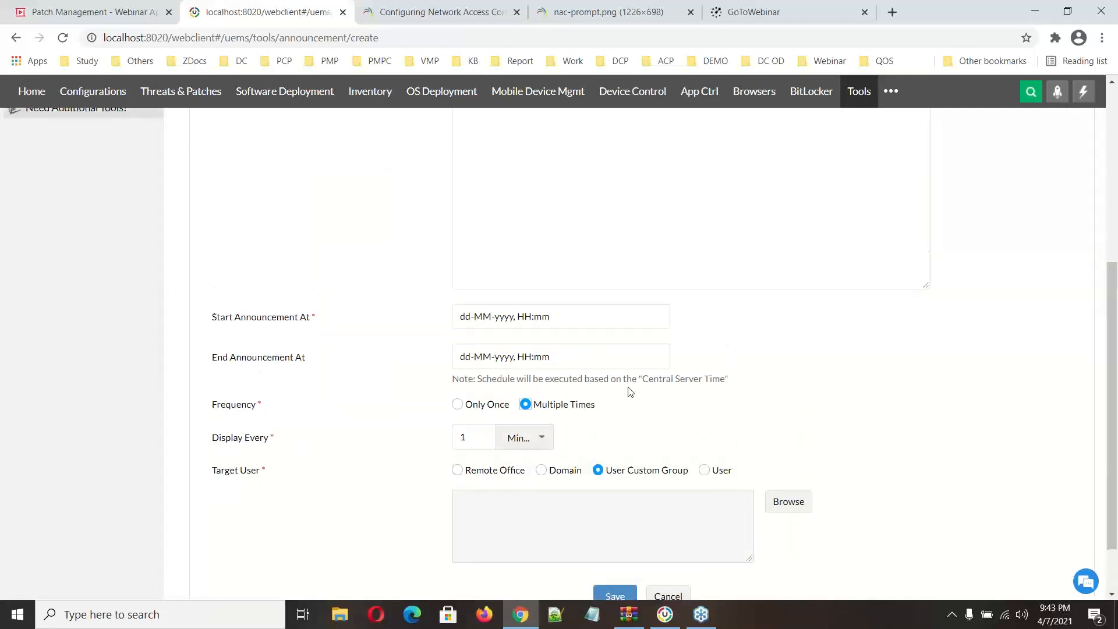
scroll(630, 391, "up", 5)
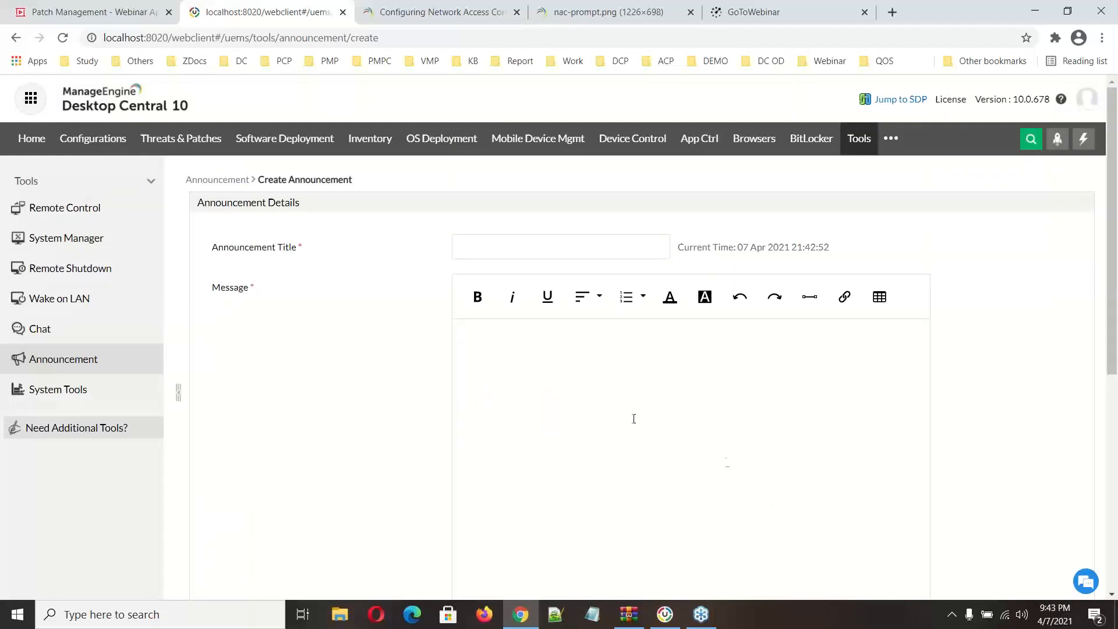
Step: Open the Test and Approve settings for patch deployment under Threats & Patches, reloading the console if it stalls
left_click(201, 143)
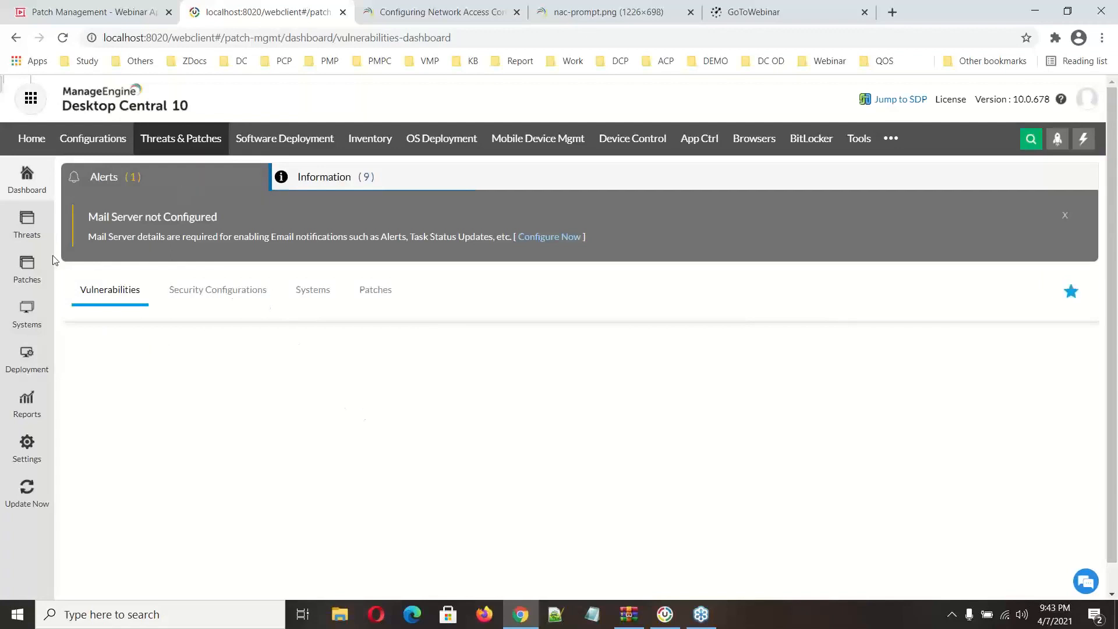
left_click(33, 363)
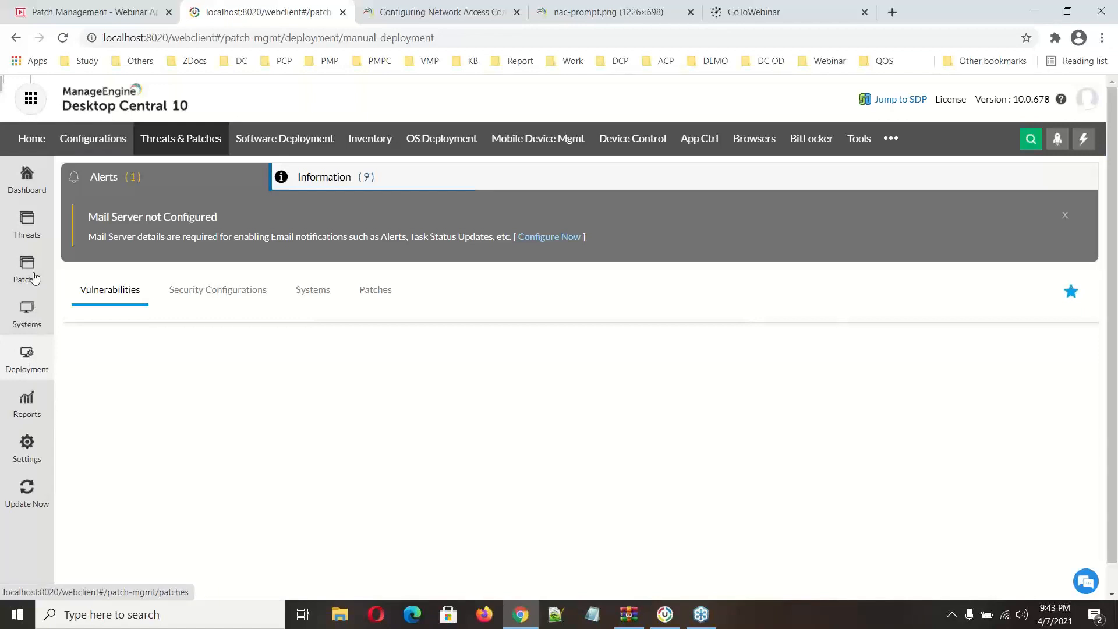
left_click(28, 228)
left_click(266, 34)
key("Return")
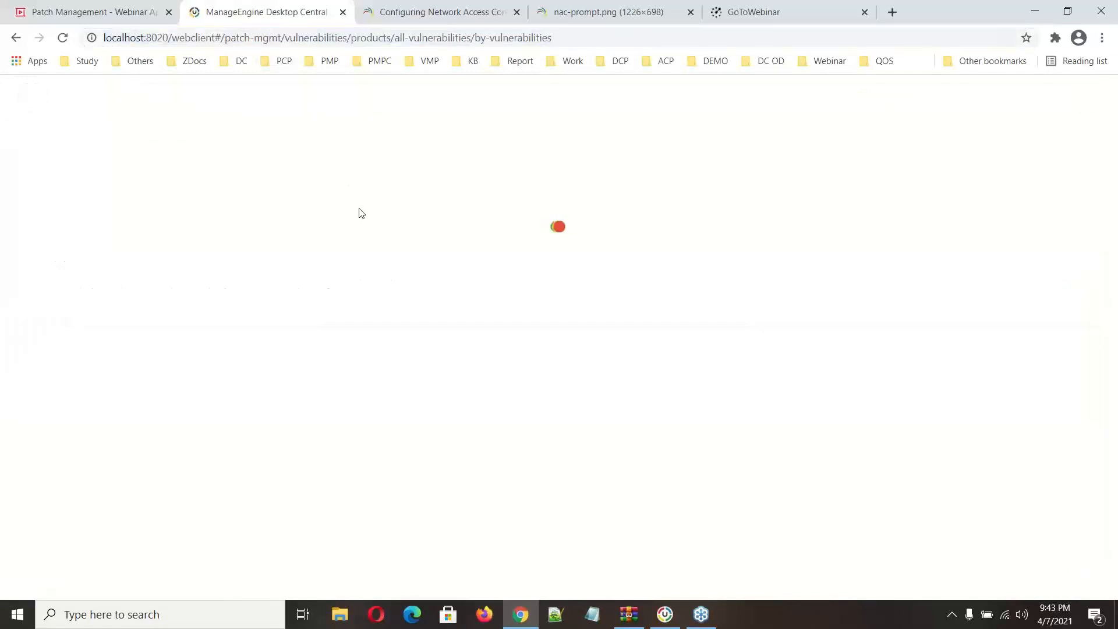
left_click(39, 357)
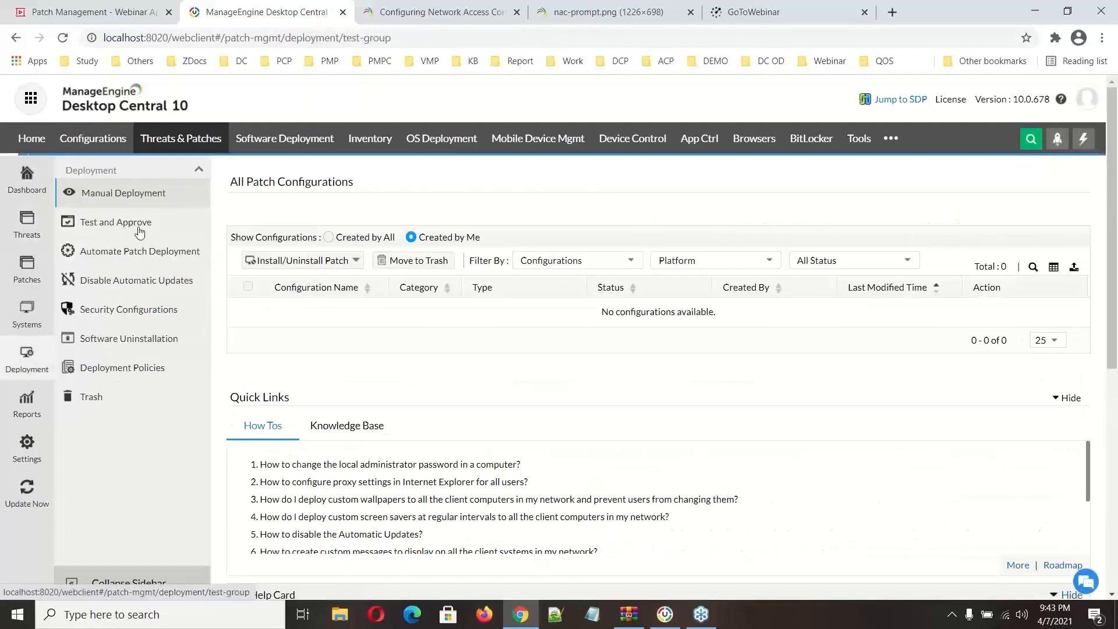
left_click(140, 231)
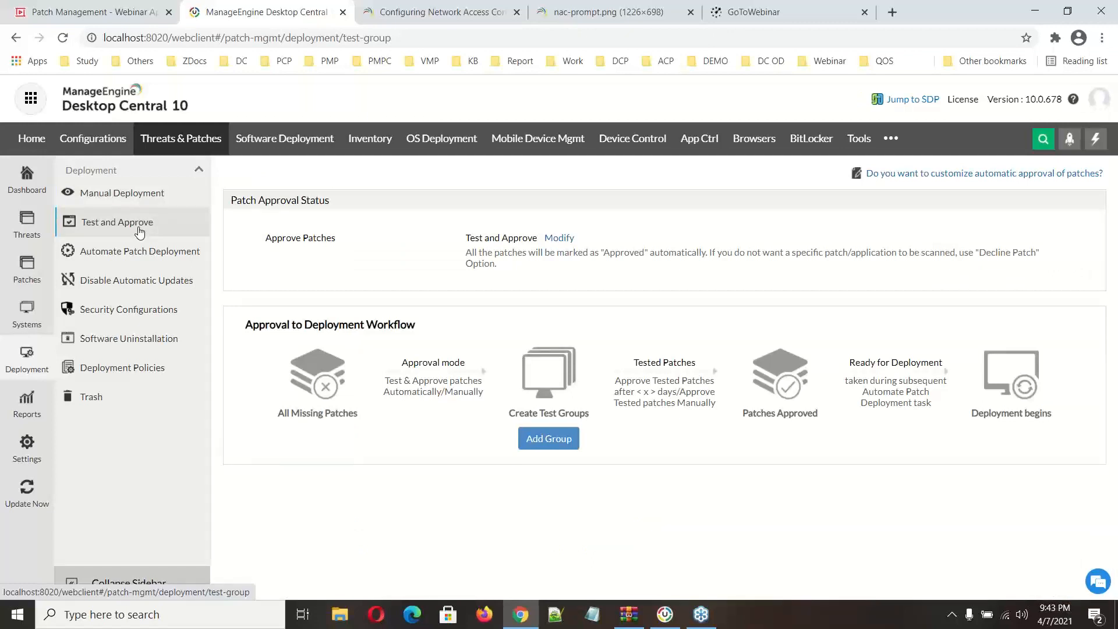
Step: Open the patch approval status for editing, try Automatically without testing and switch back to Test and Approve
left_click(558, 239)
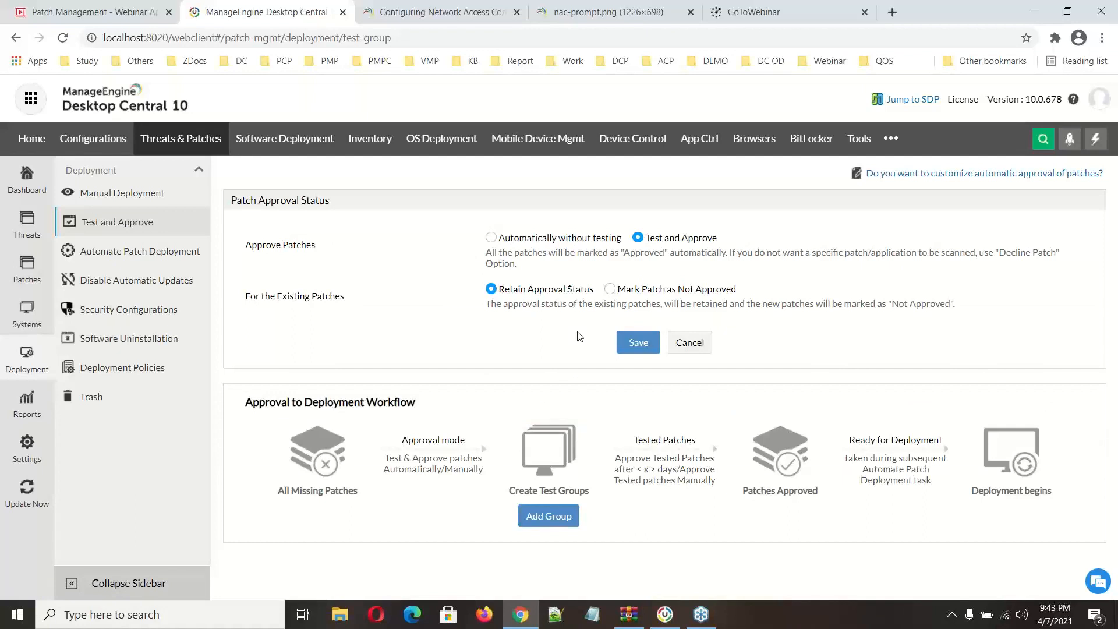
left_click(490, 238)
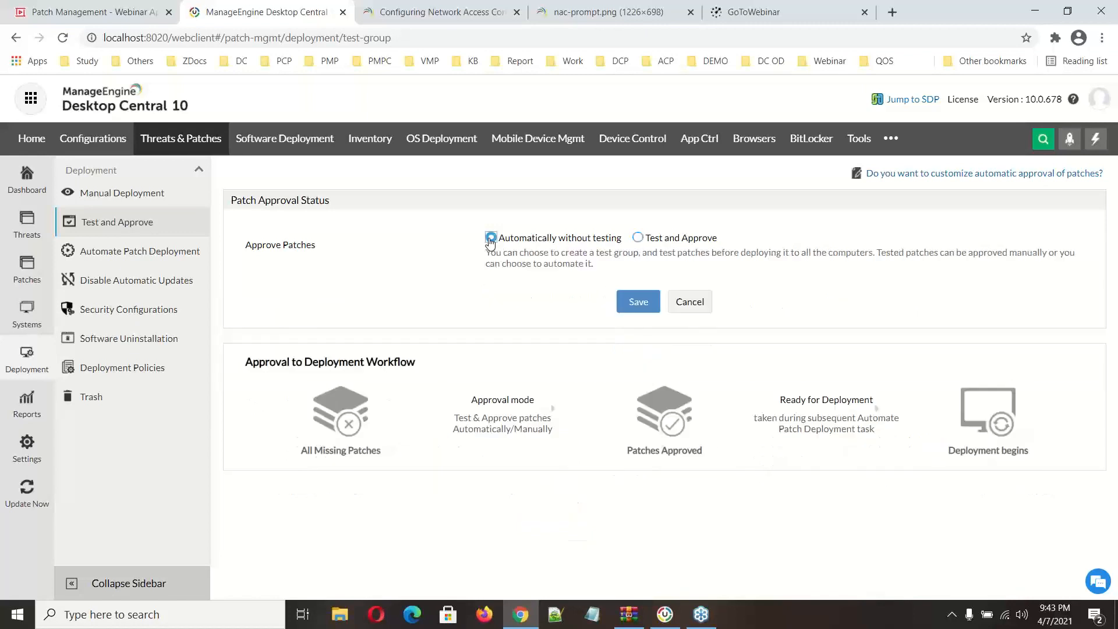
left_click(638, 239)
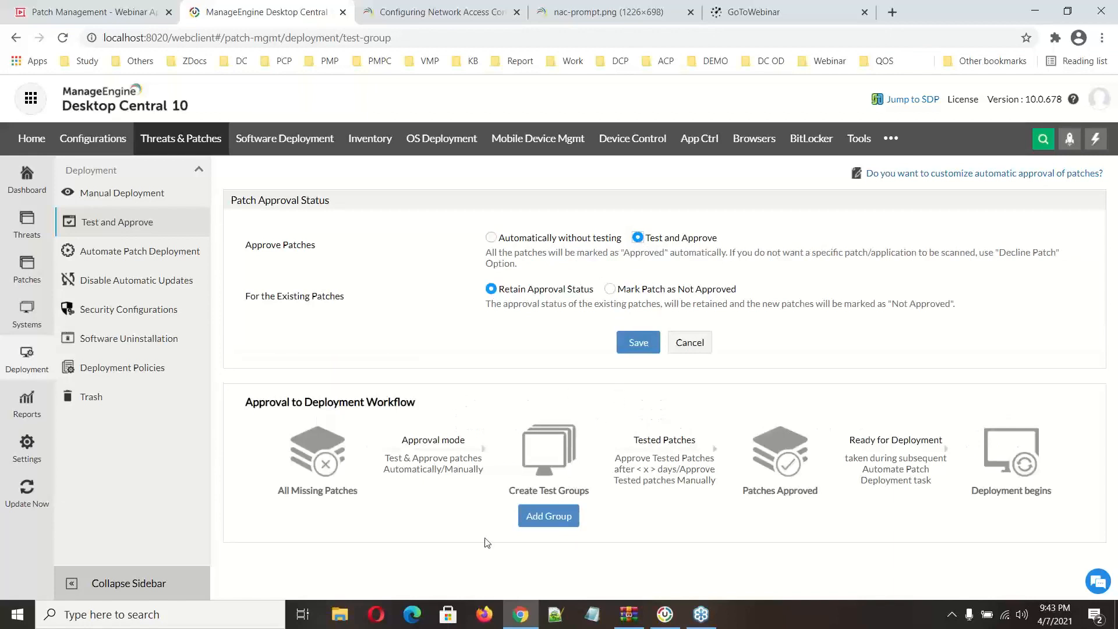
Step: Start adding a test group and, from its settings, open the custom groups page and its options for creating a group
left_click(562, 518)
left_click(555, 317)
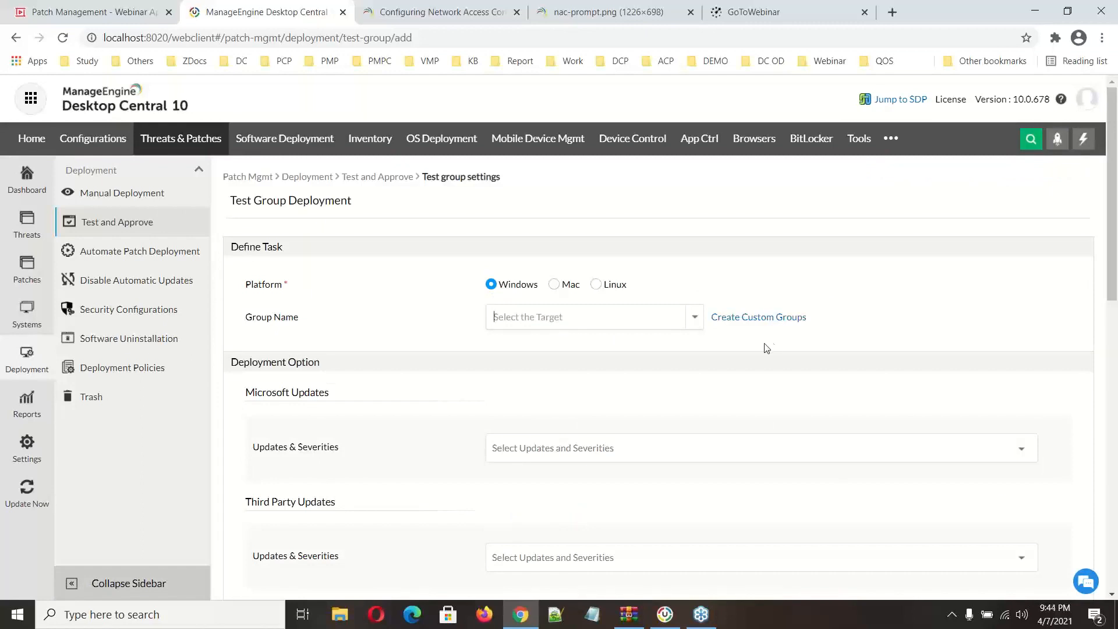
left_click(784, 324)
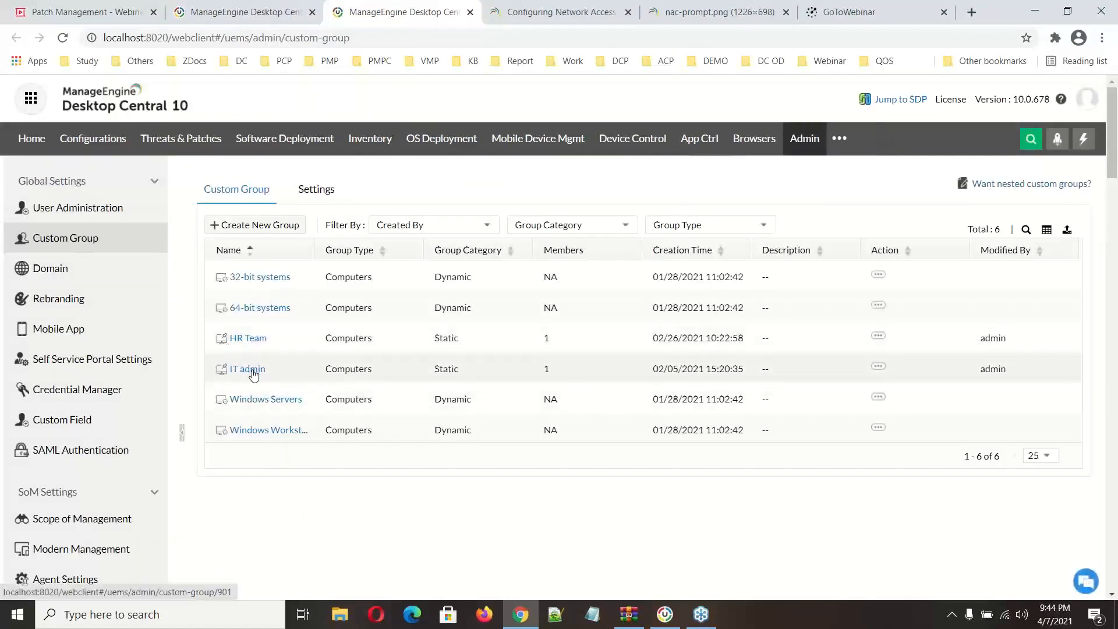
left_click(260, 226)
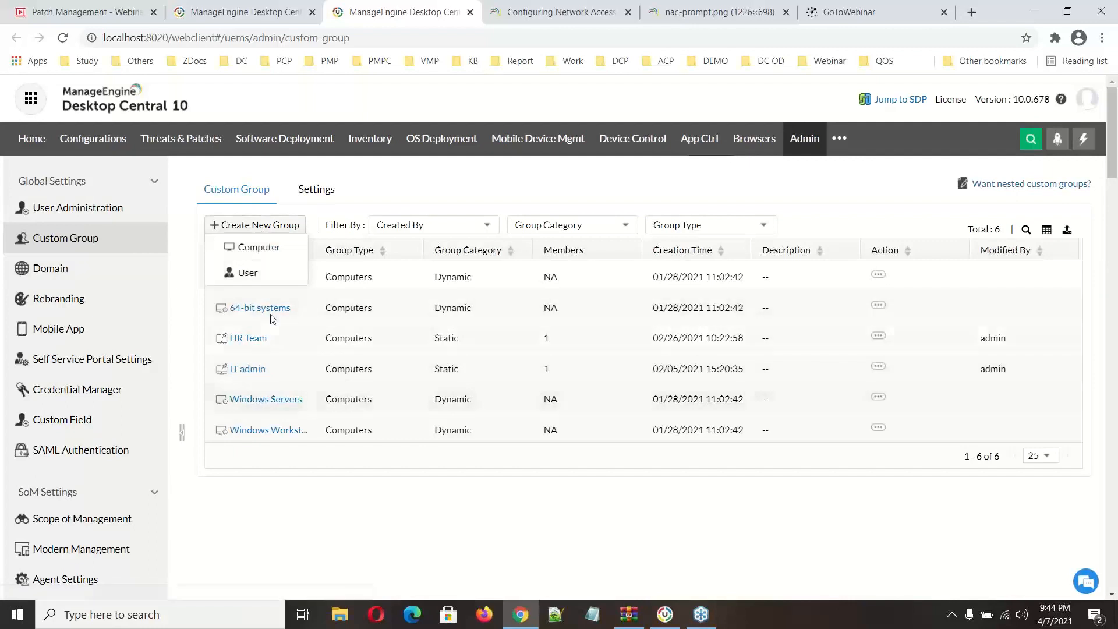
Step: Return to the test group settings and select IT admin as the group name
left_click(265, 12)
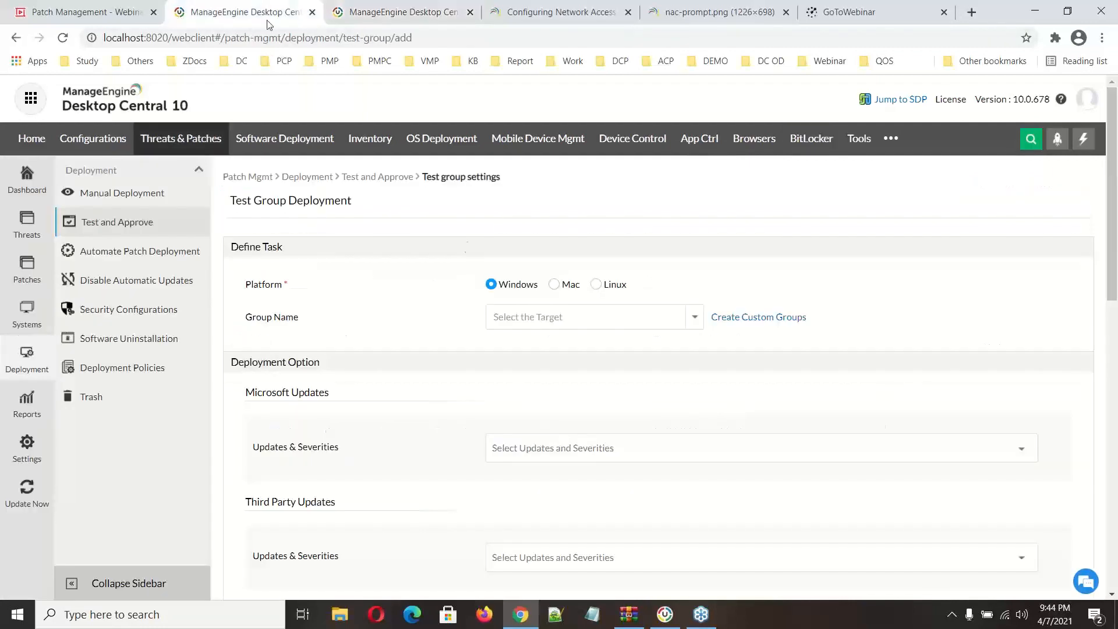
type("IT admin")
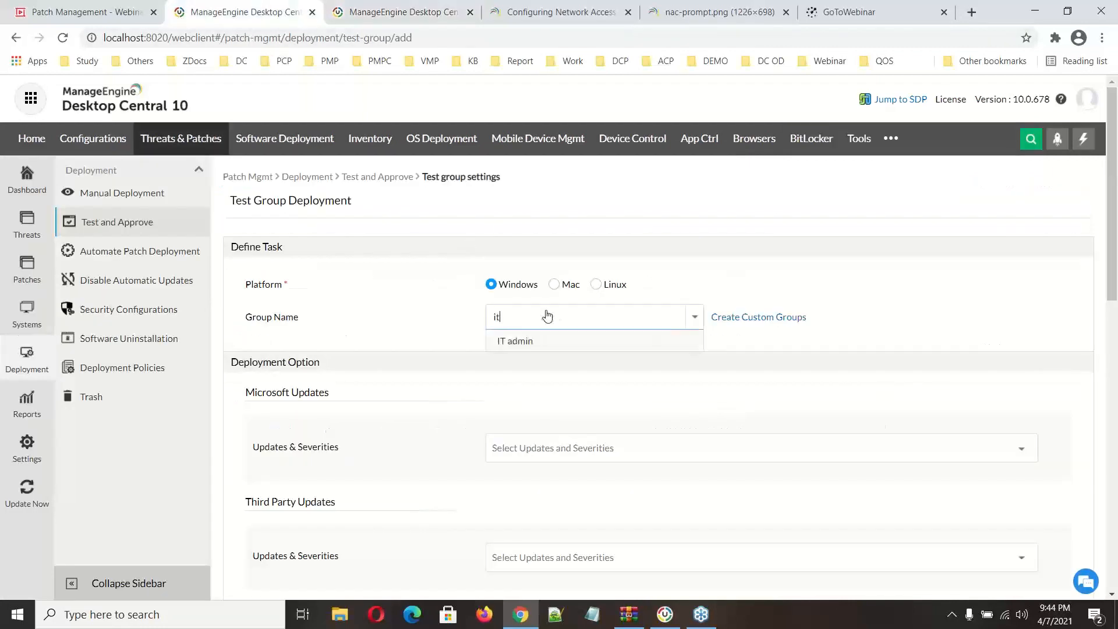
left_click(524, 345)
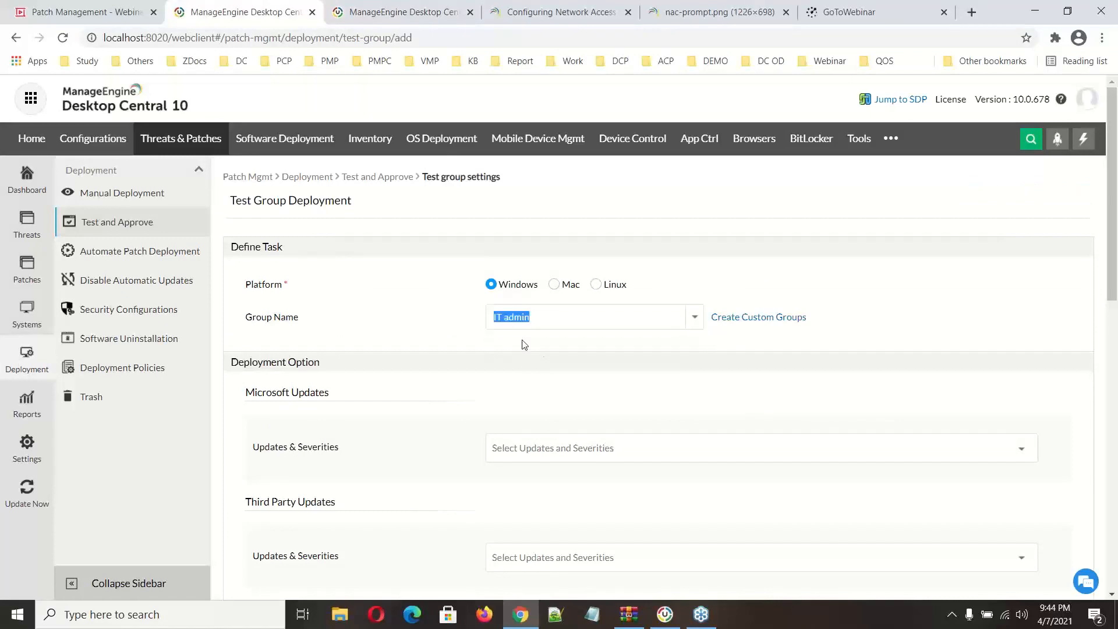
Step: Select all Security Updates severities and Service Packs for the test group's Microsoft updates
scroll(525, 344, "down", 4)
left_click(562, 236)
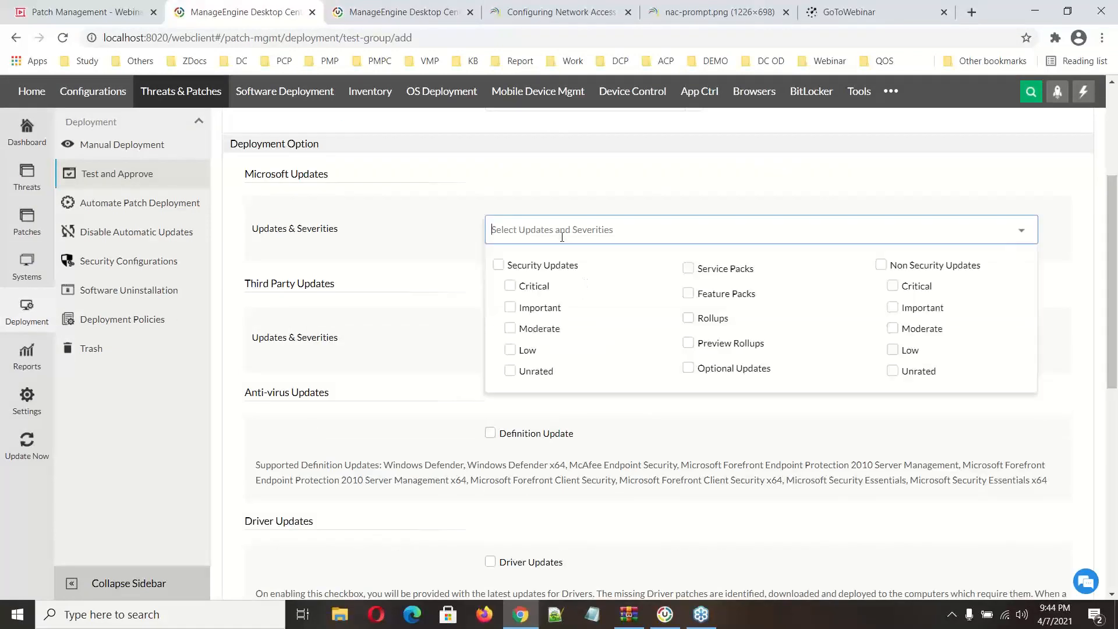
left_click(497, 265)
scroll(542, 300, "up", 2)
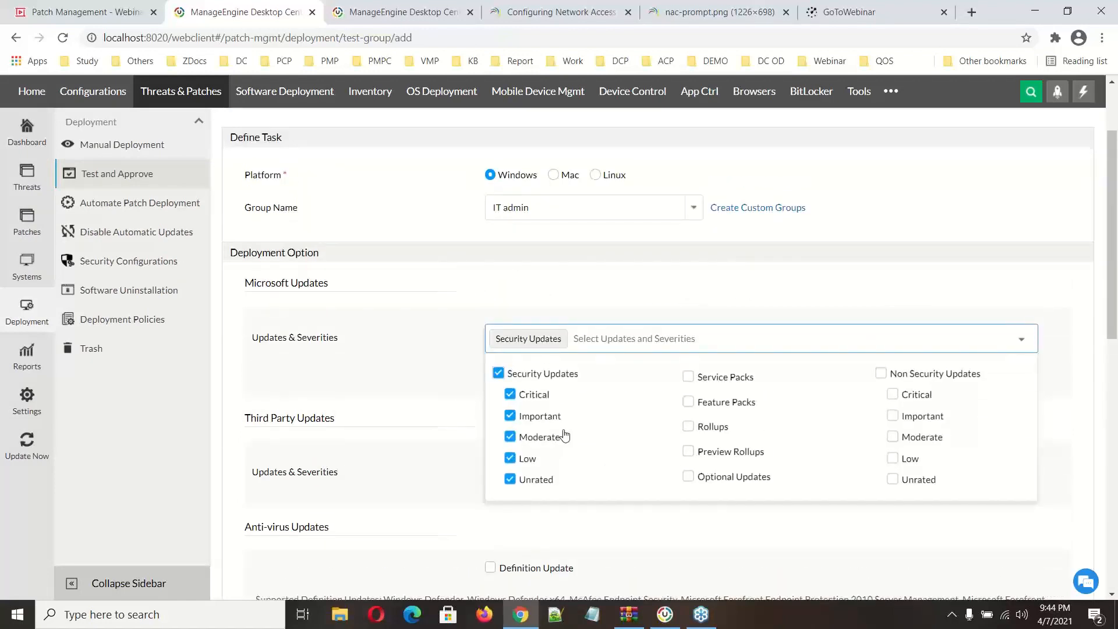
left_click(688, 376)
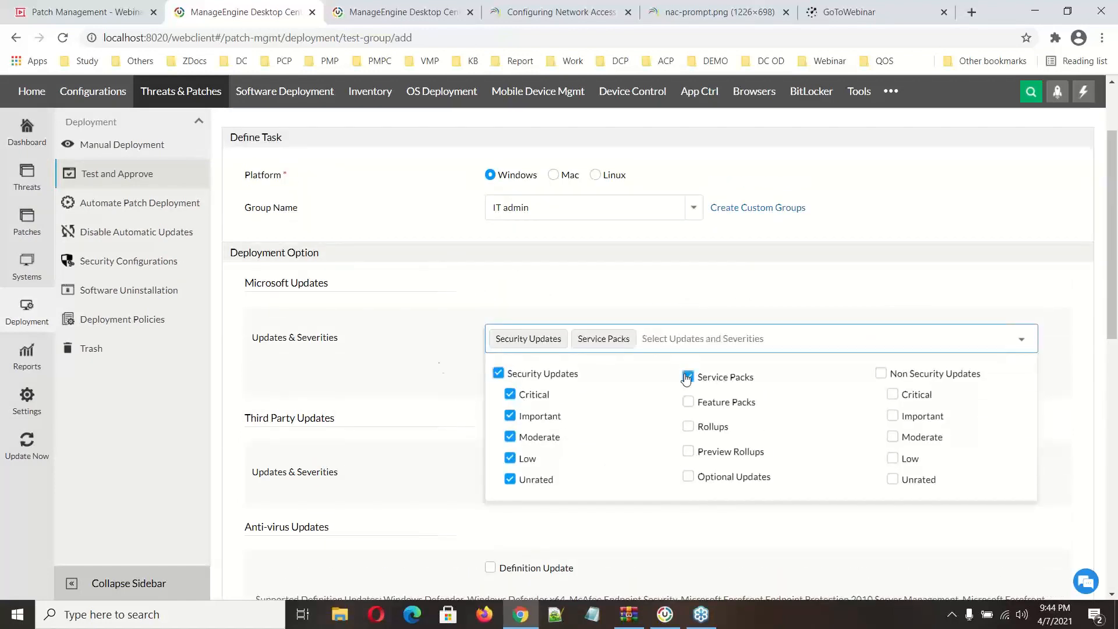
left_click(396, 345)
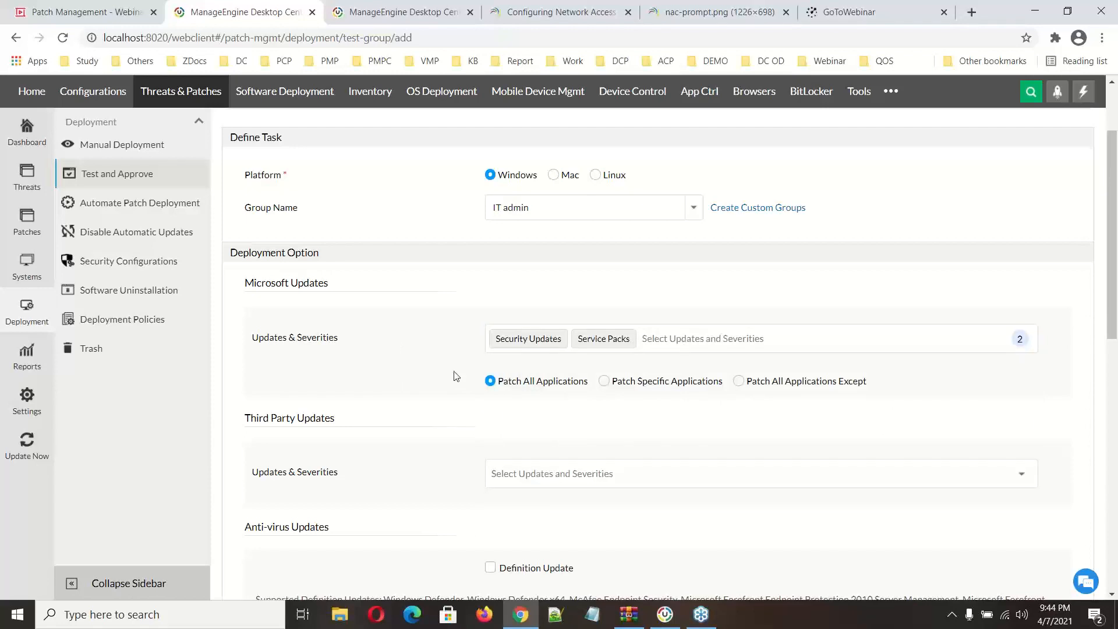
Step: Select all severities for the test group's third party updates
scroll(454, 376, "down", 3)
left_click(495, 255)
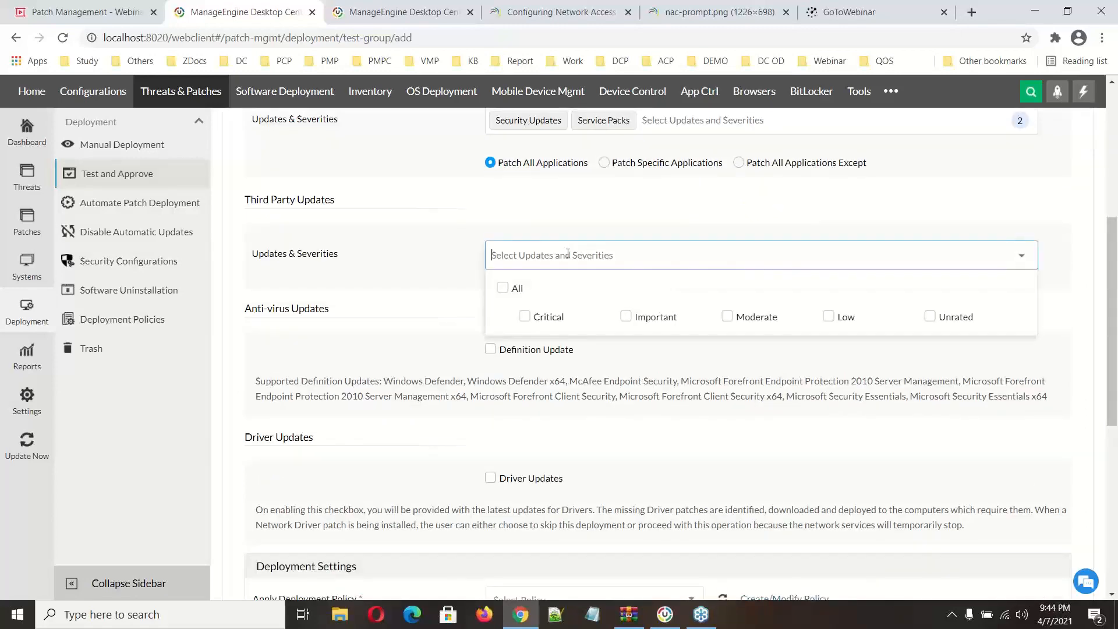
left_click(499, 289)
scroll(409, 292, "up", 3)
left_click(425, 346)
scroll(426, 347, "down", 3)
scroll(426, 347, "down", 1)
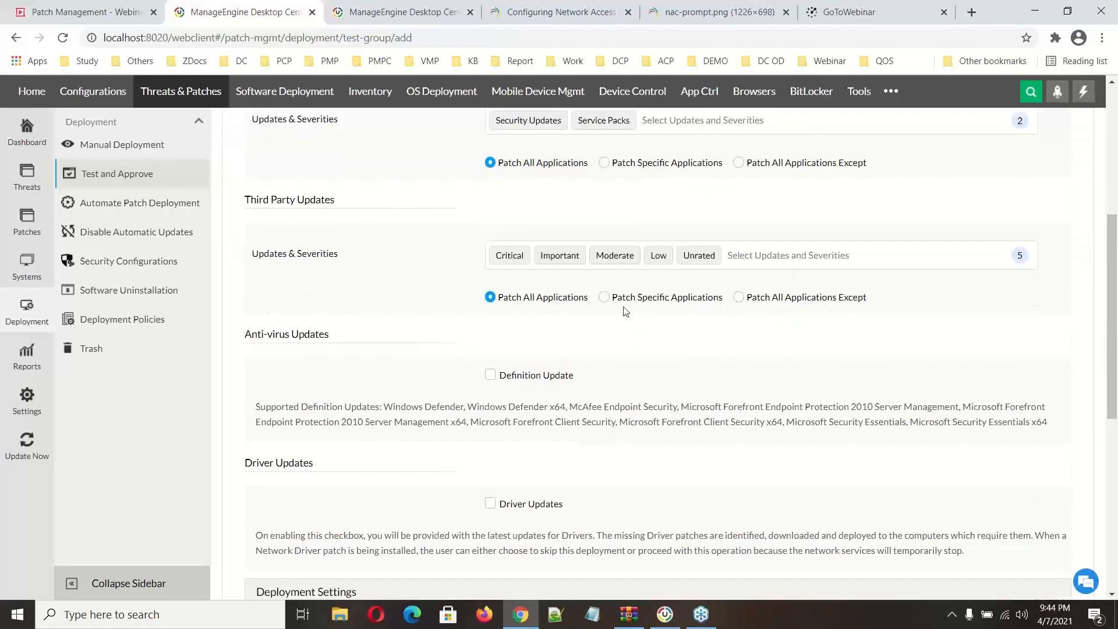
Step: Limit third party patching to the installed applications 7zip (x64) (.exe package) and Adobe Acrobat Reader DC
left_click(604, 298)
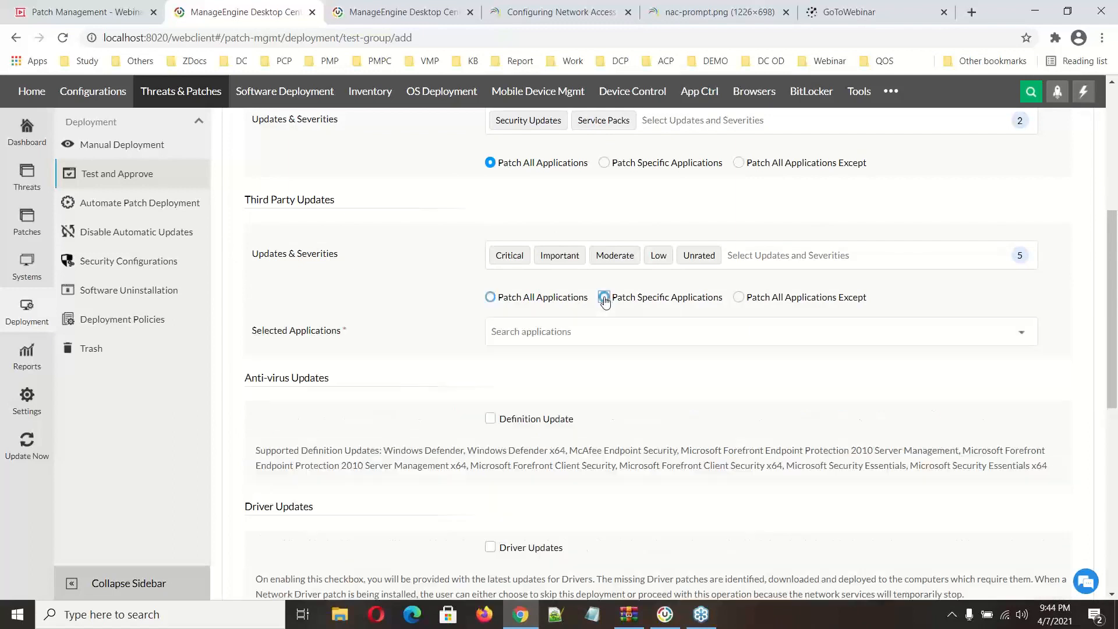
left_click(563, 330)
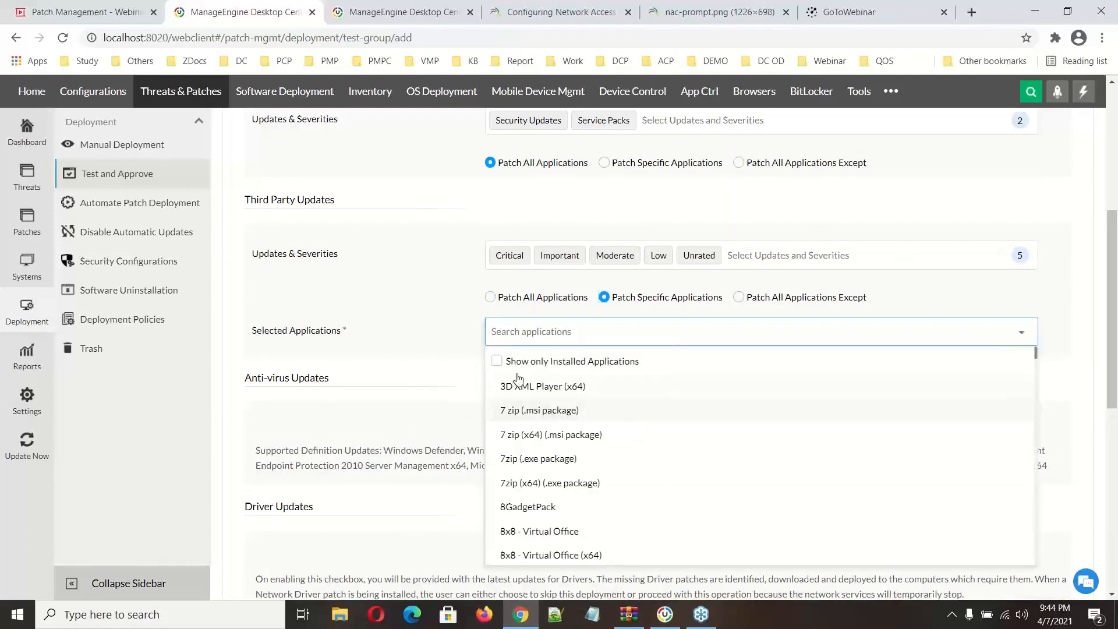
left_click(496, 362)
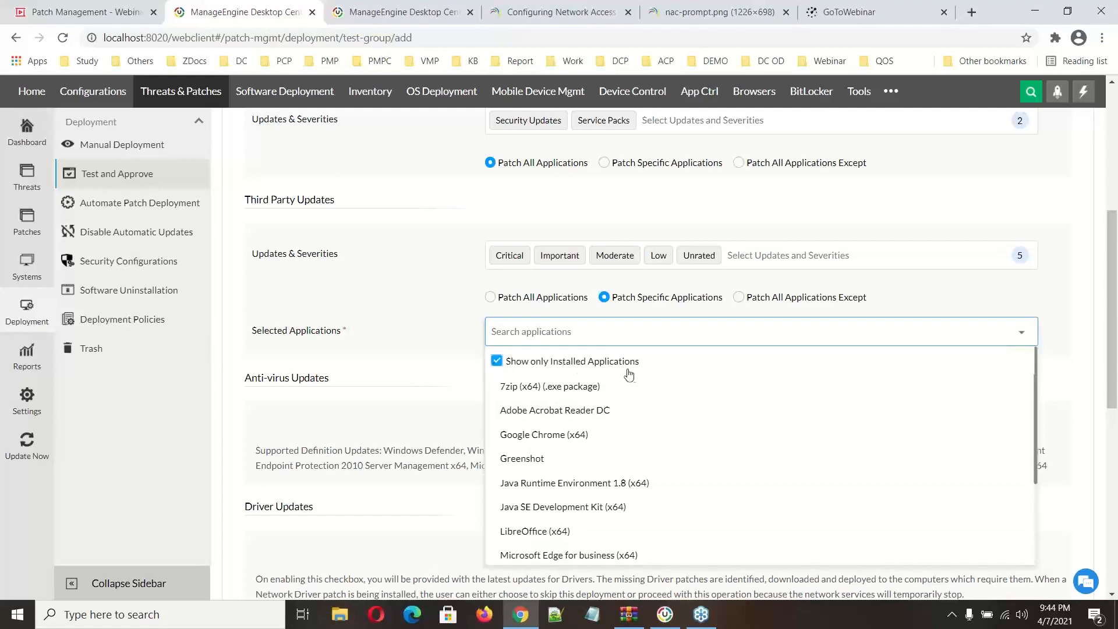
left_click(603, 388)
left_click(599, 409)
left_click(434, 333)
scroll(434, 333, "down", 2)
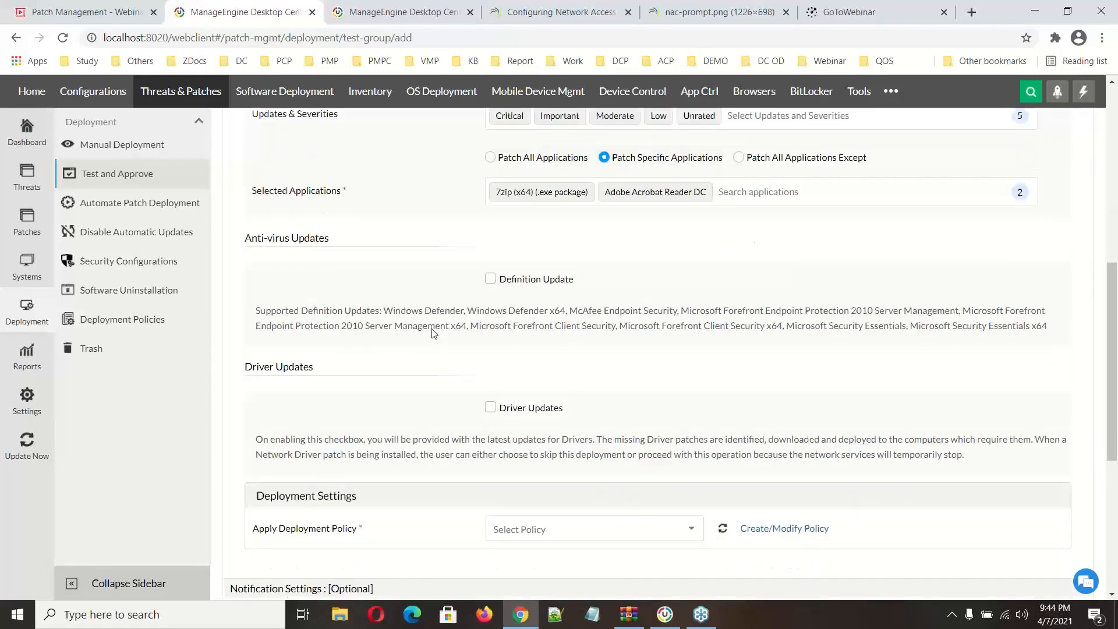
Step: Enable anti-virus Definition Update and Driver Updates for the test group, reviewing the supported definition updates
left_click(490, 273)
scroll(524, 343, "down", 3)
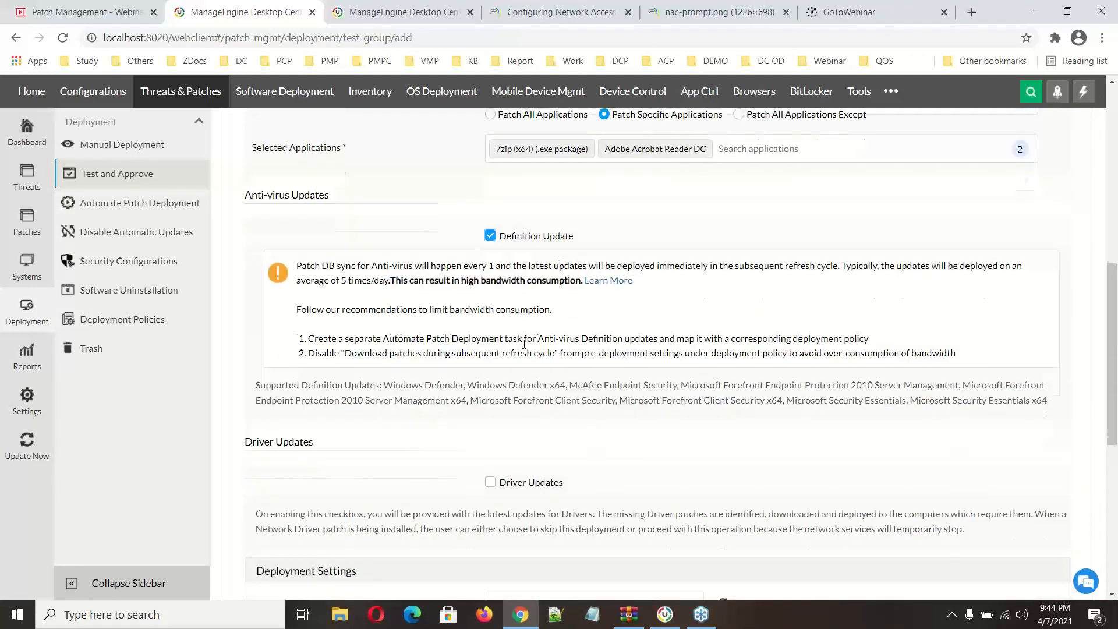
left_click_drag(384, 203, 454, 204)
left_click_drag(618, 219, 740, 219)
left_click(742, 266)
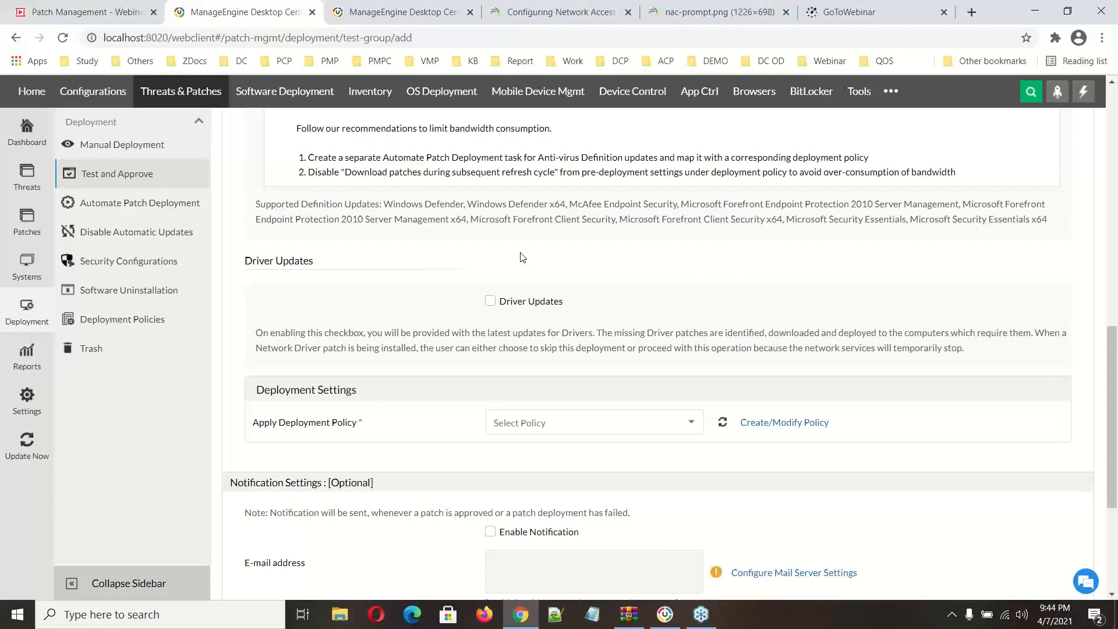
left_click(491, 301)
scroll(576, 312, "down", 3)
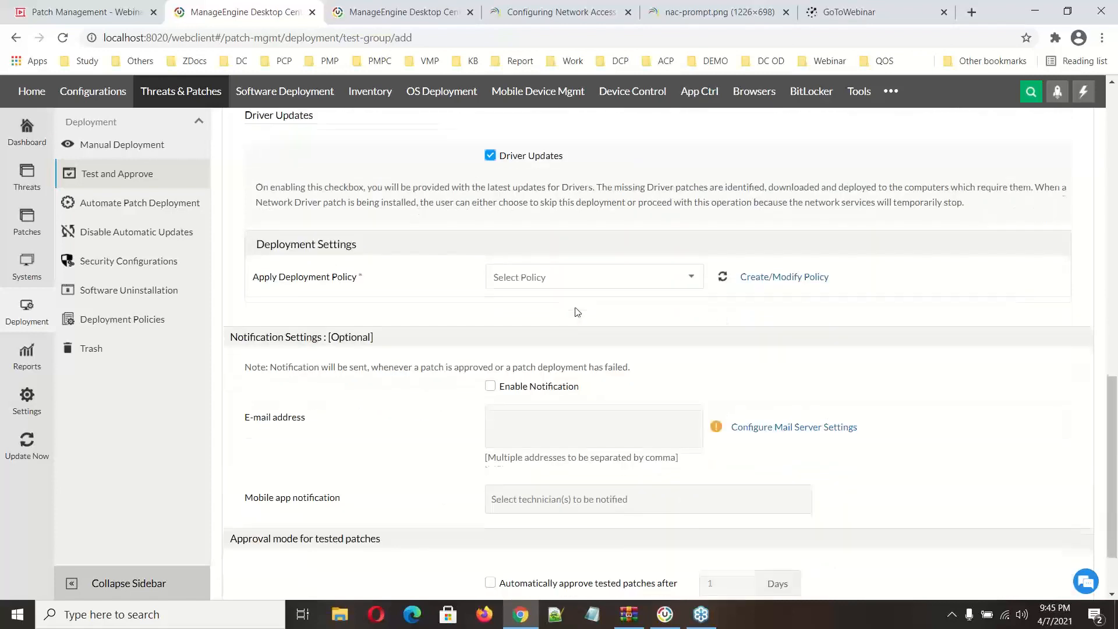
Step: Apply the Deploy any time at the earliest deployment policy and enable automatic approval of tested patches
left_click(634, 286)
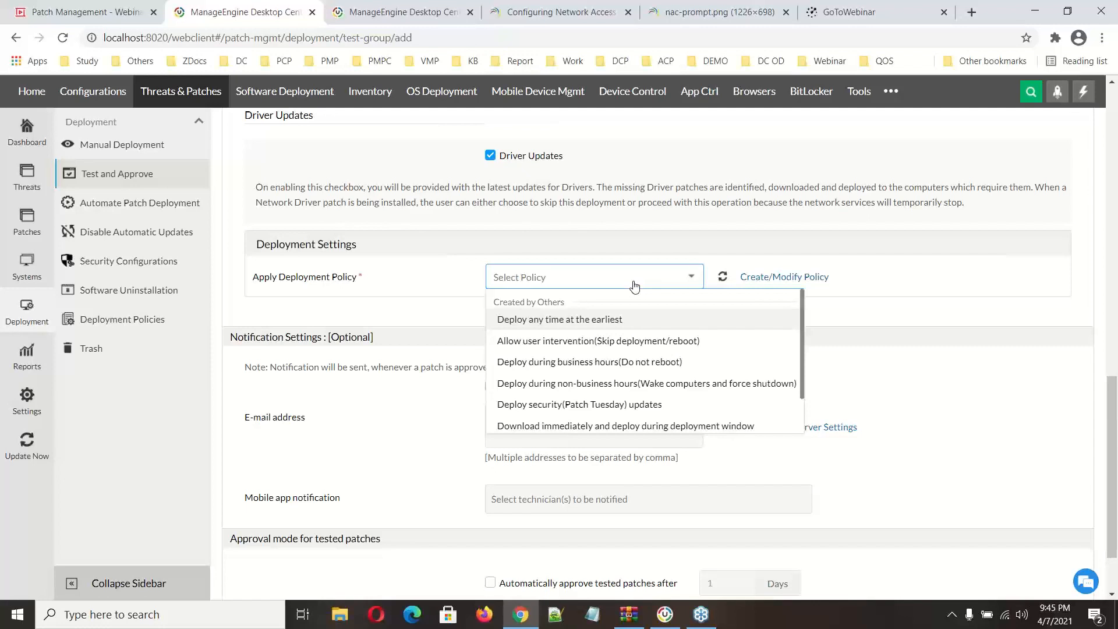
left_click(601, 319)
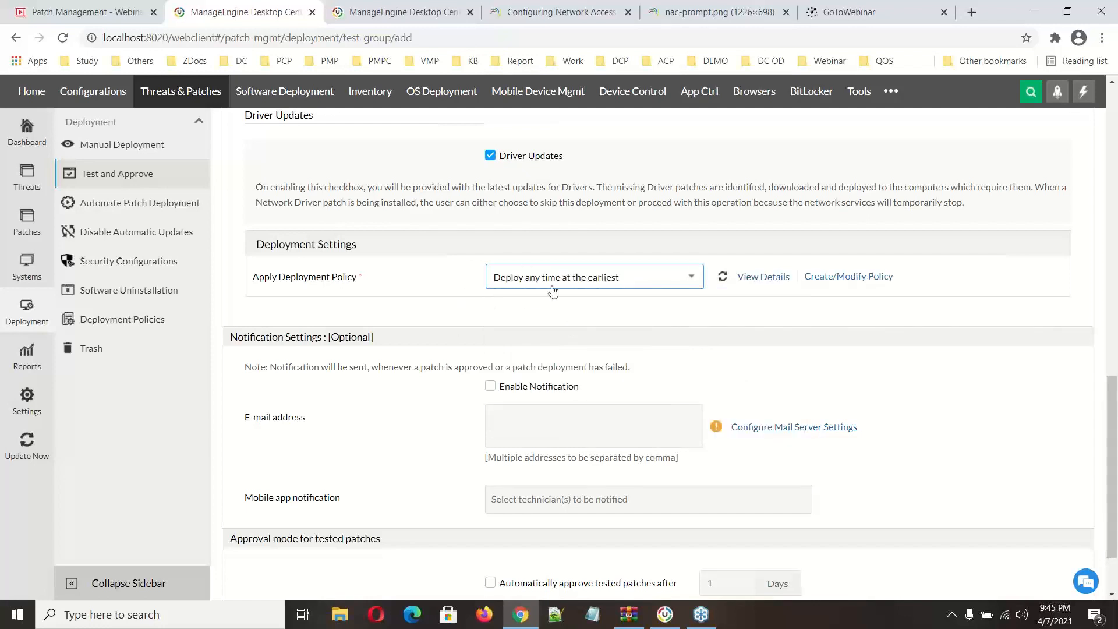
scroll(552, 291, "down", 2)
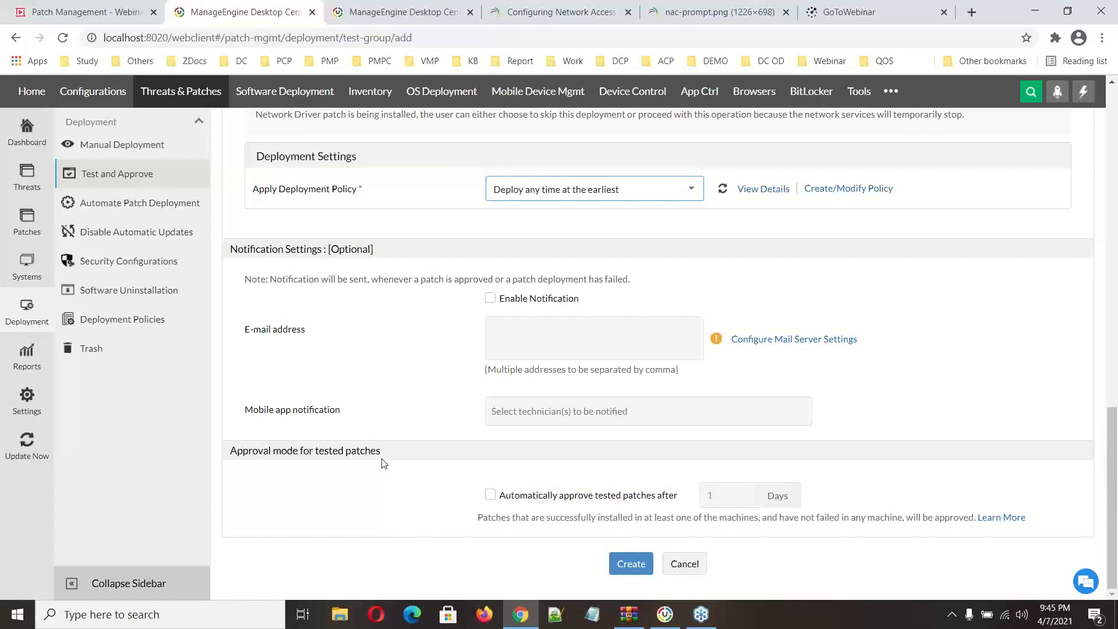
left_click(490, 494)
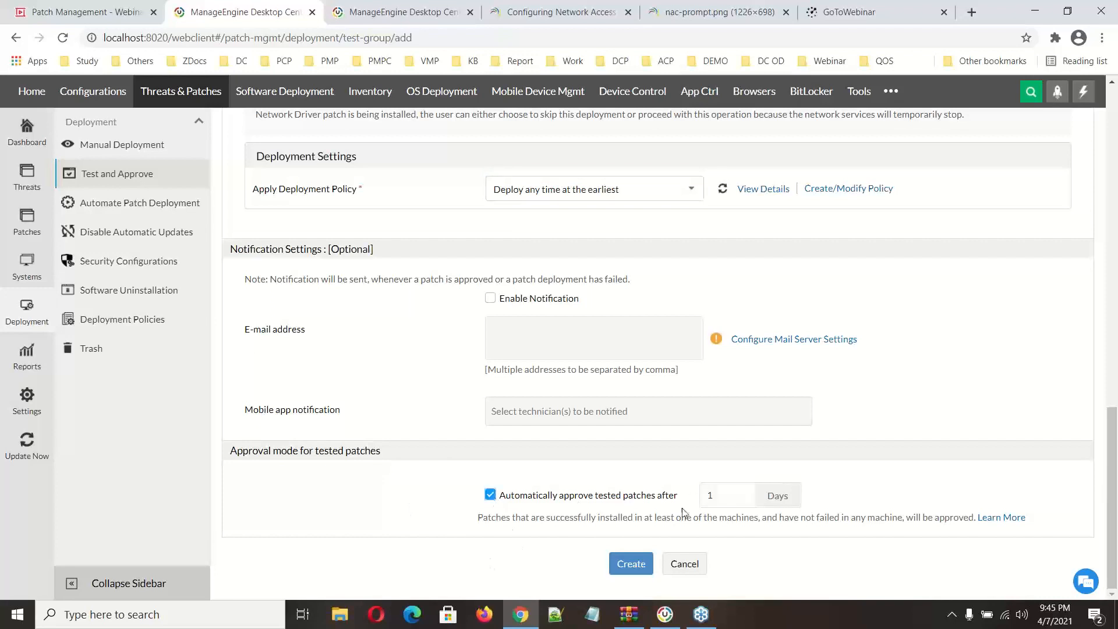
Step: Set the automatic approval delay for the test group's tested patches to 3 days
left_click_drag(723, 496, 635, 486)
type("3")
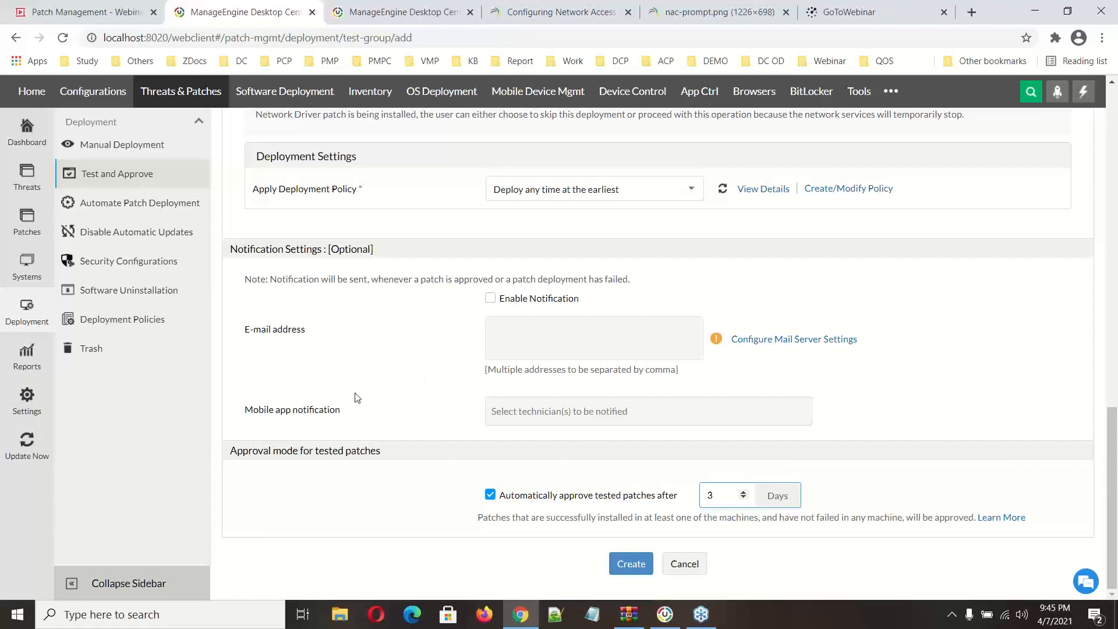
Step: Open the Decline Patch view and examine the wizard for declining patches, applications and families for a custom group
left_click(39, 233)
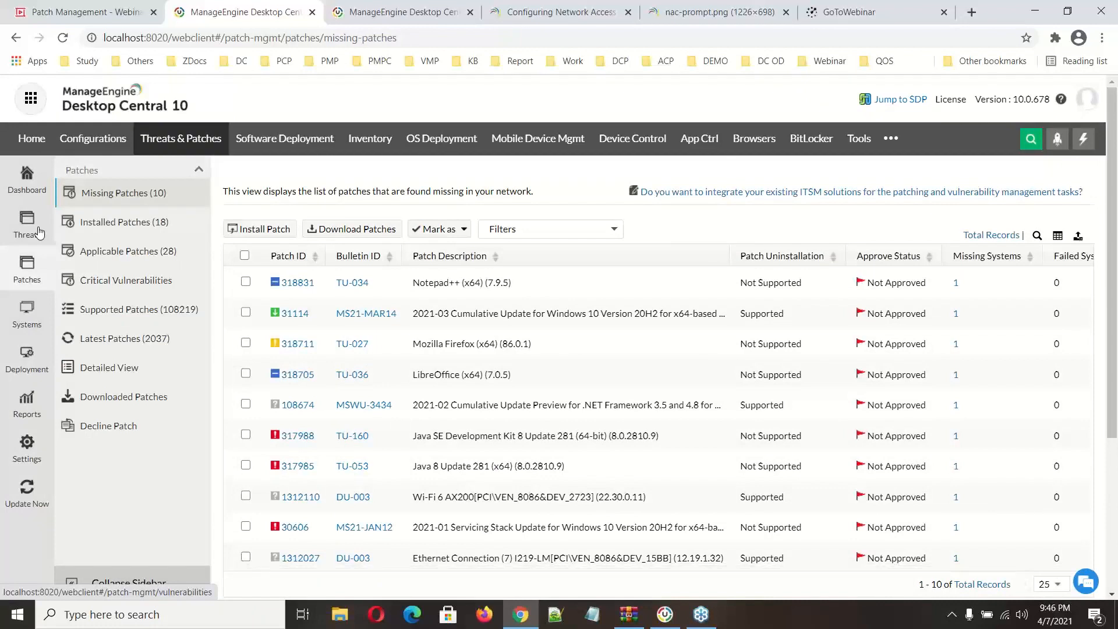
left_click(127, 427)
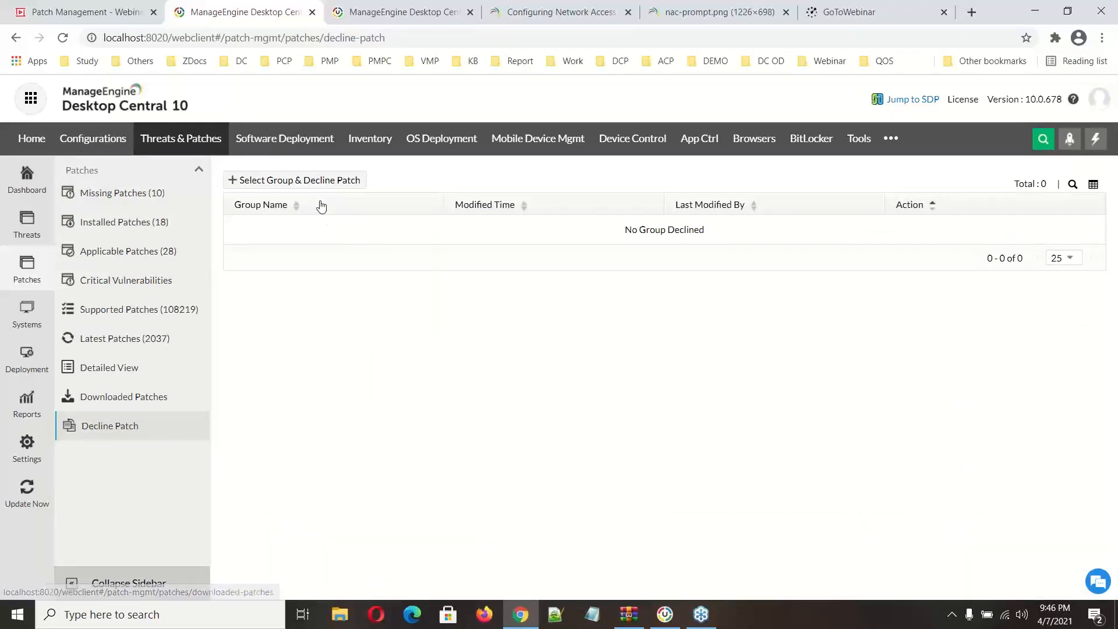
left_click(308, 183)
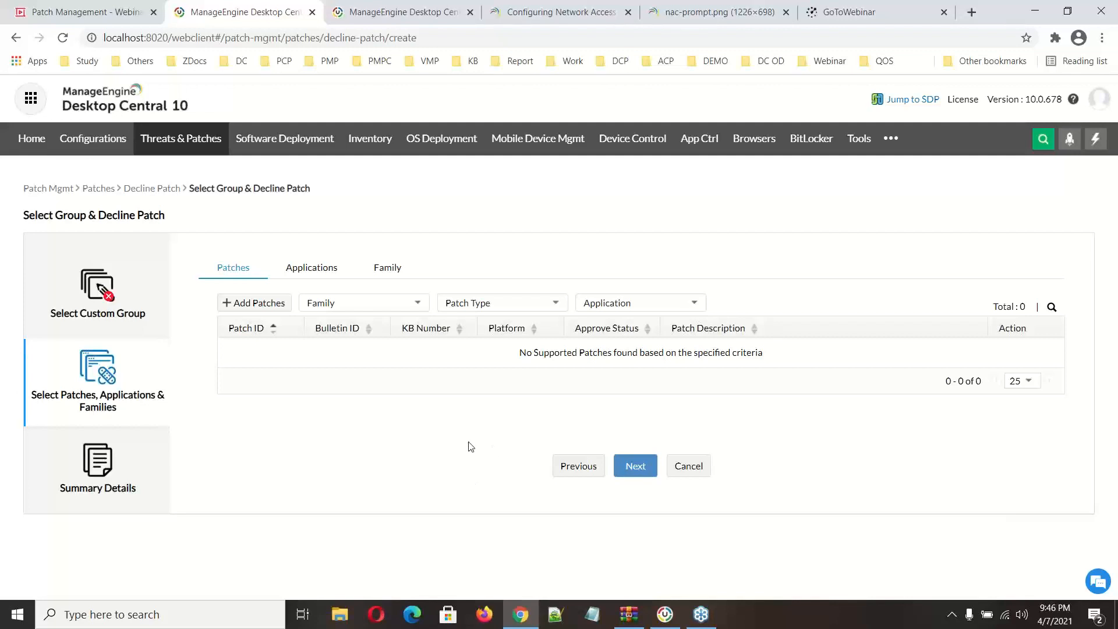
Step: Start a new automated patch deployment task for Windows
left_click(175, 151)
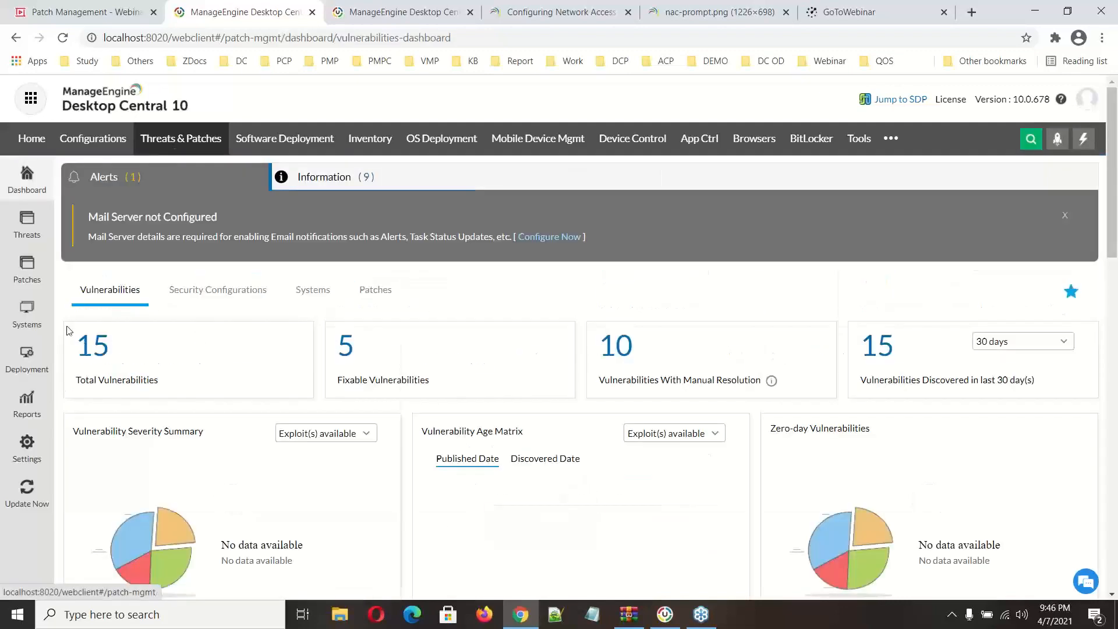
left_click(27, 356)
left_click(105, 254)
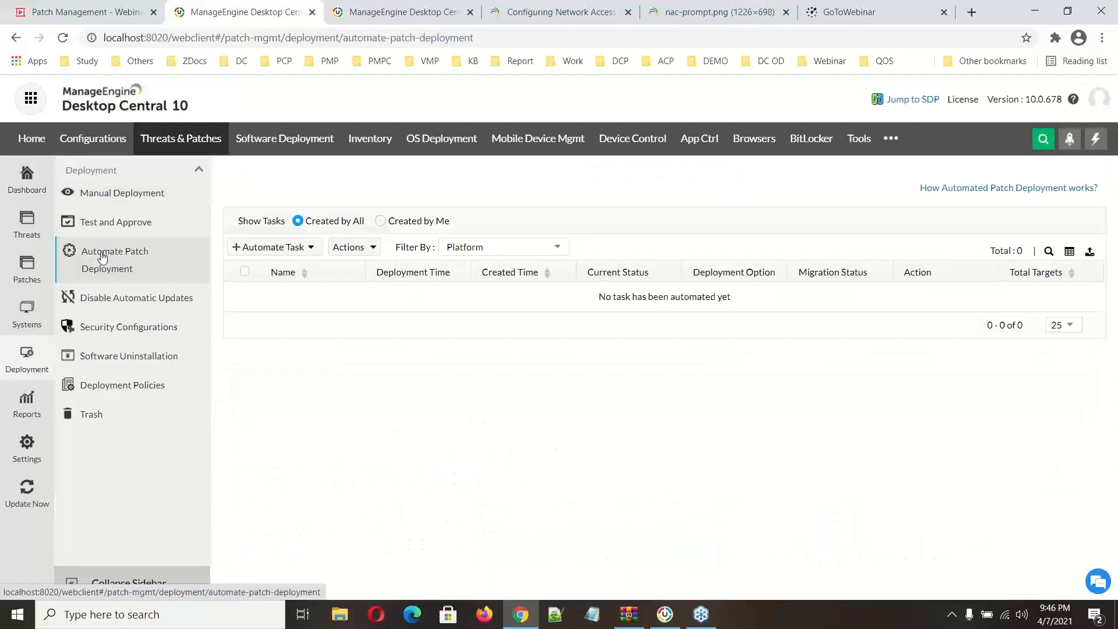
left_click(312, 247)
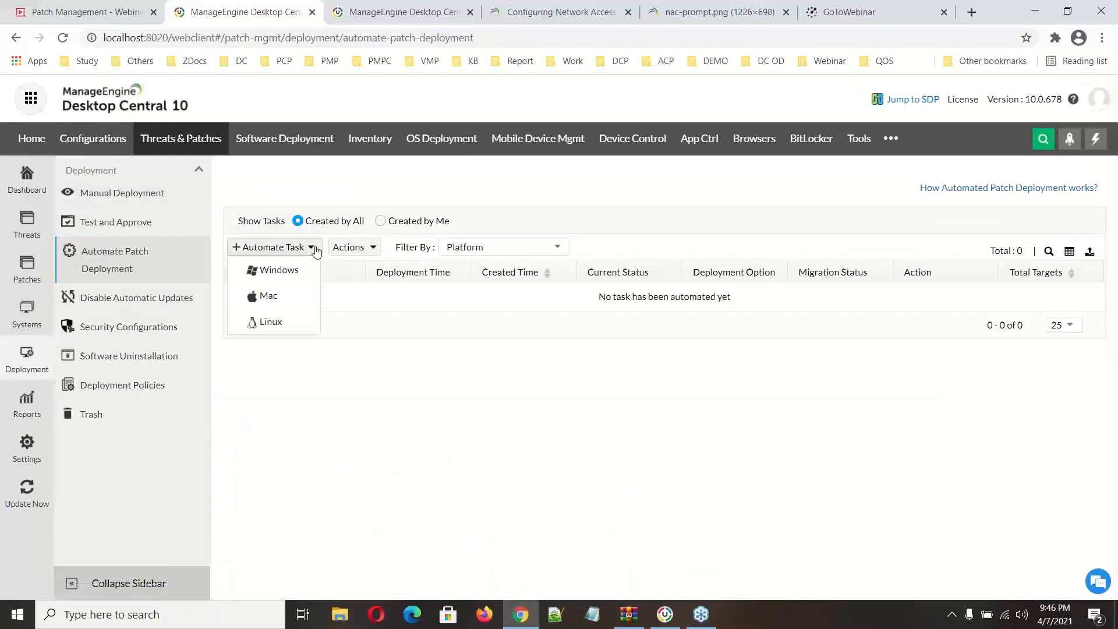
left_click(285, 271)
Step: Include Microsoft Security Updates of every severity and third party updates of all severities in the automated task
left_click(503, 294)
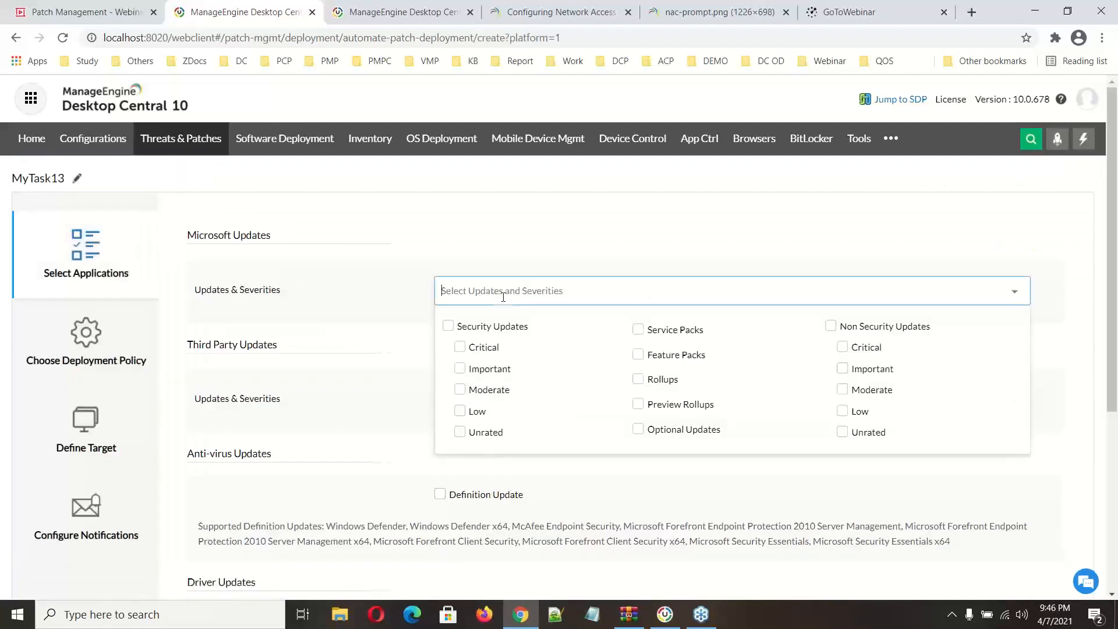
left_click(454, 328)
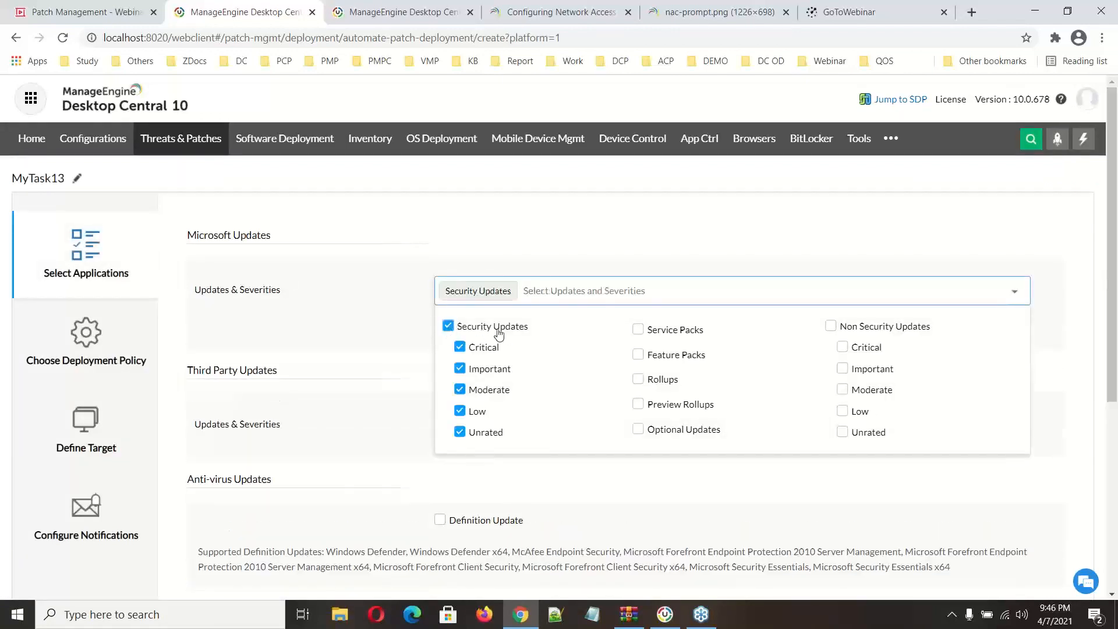
left_click(392, 346)
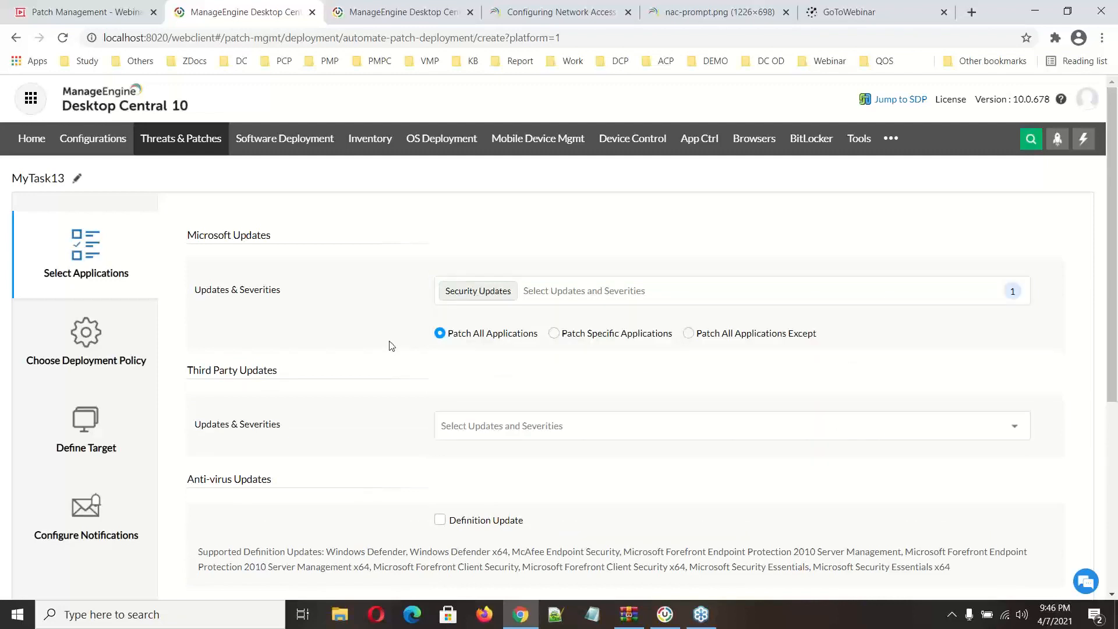
scroll(361, 375, "down", 2)
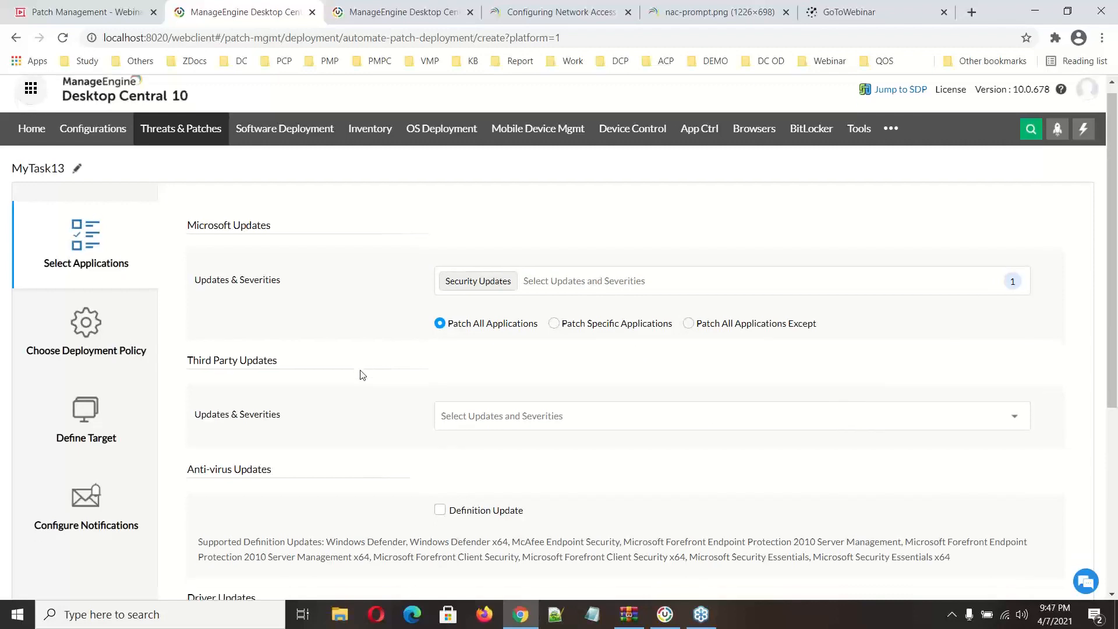
left_click(496, 289)
left_click(452, 316)
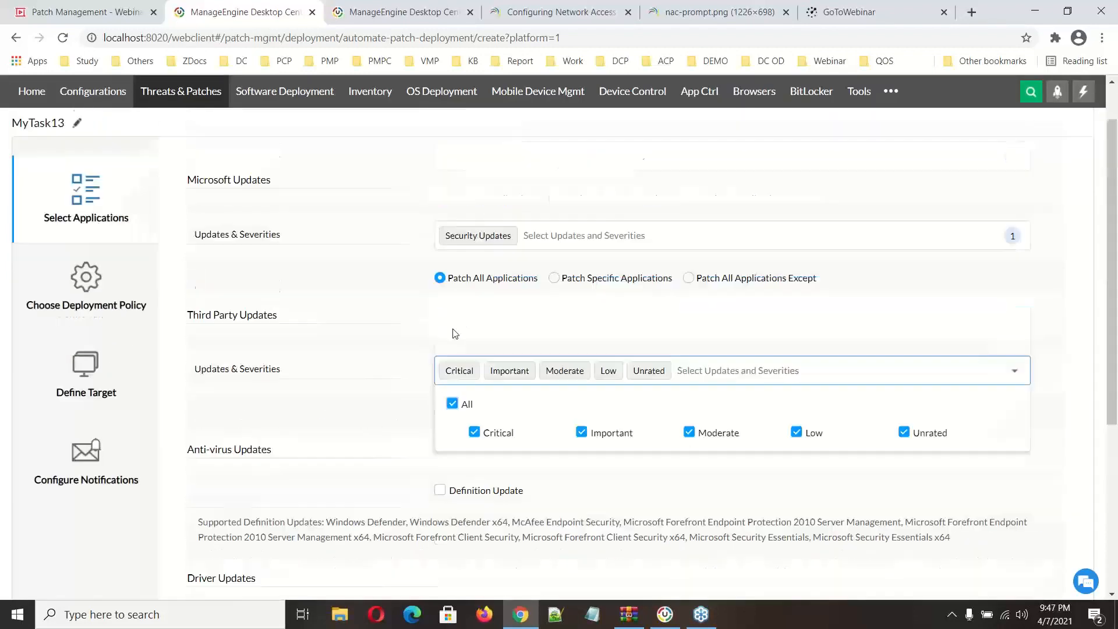
scroll(322, 355, "up", 2)
Step: Apply the Allow user intervention(Skip deployment/reboot) deployment policy to the automated task
left_click(51, 369)
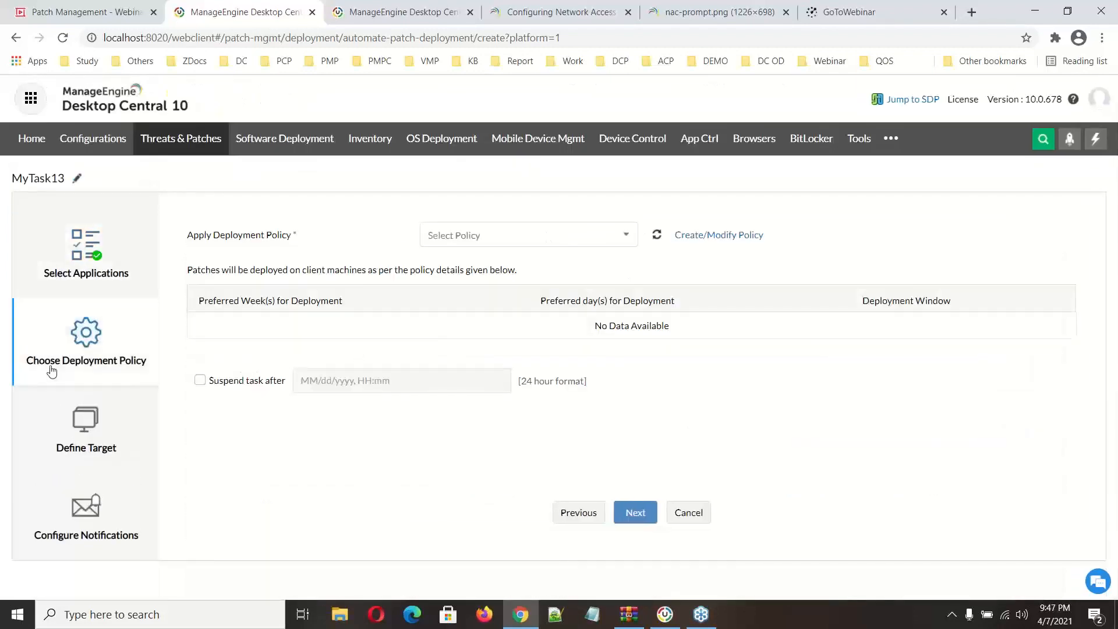
left_click(477, 241)
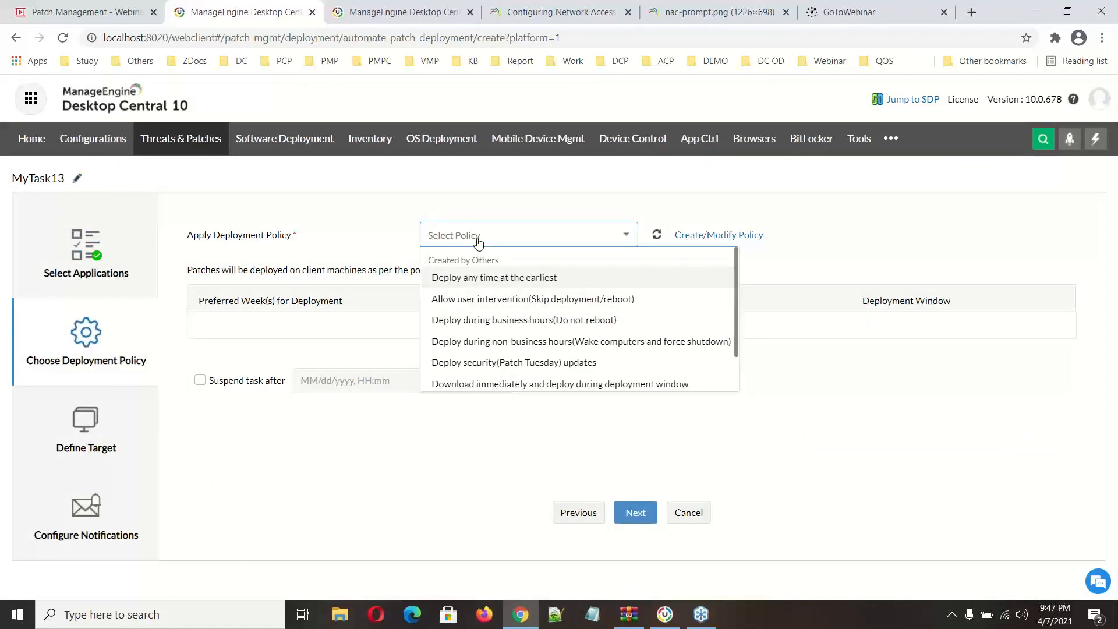
left_click(492, 299)
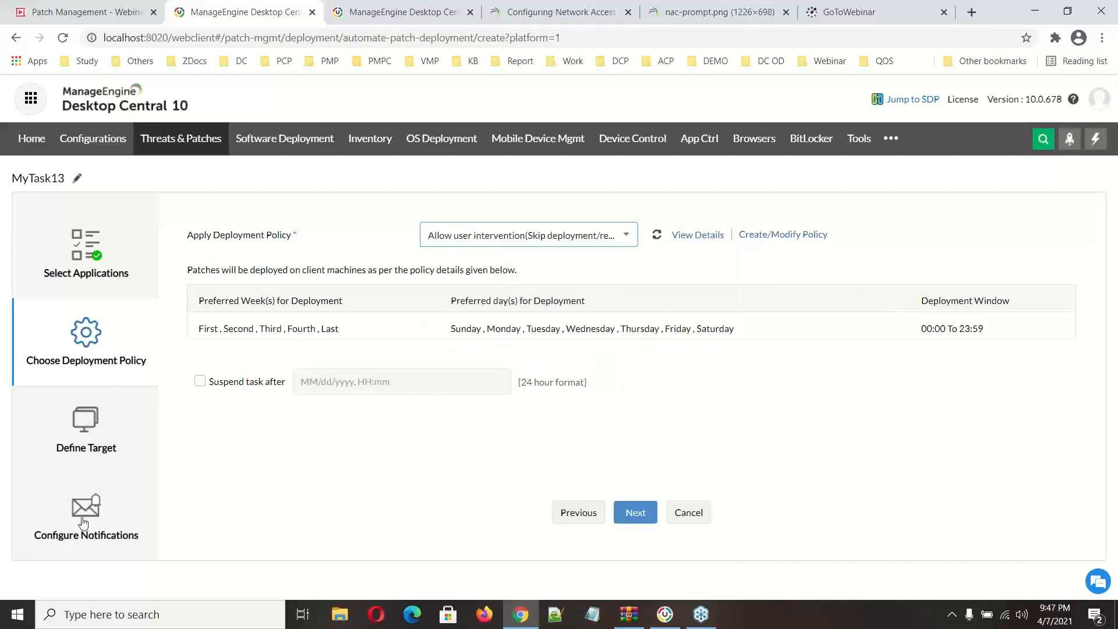
Step: Target the ZOHOCORP domain and review the criteria available for filtering its computers
left_click(102, 443)
left_click(498, 247)
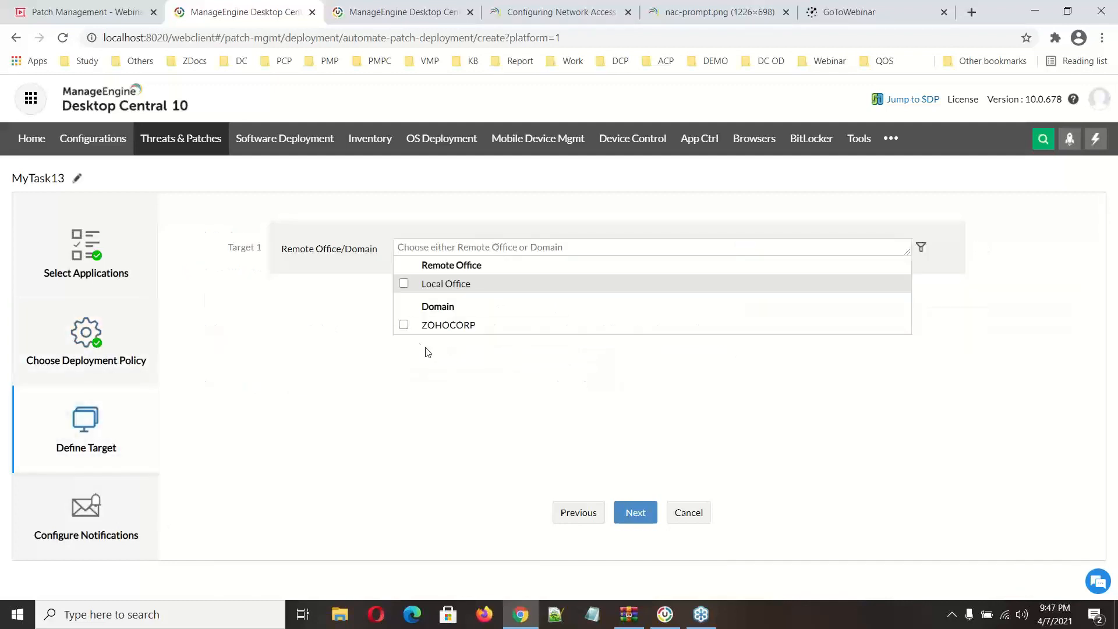
left_click(404, 325)
left_click(445, 362)
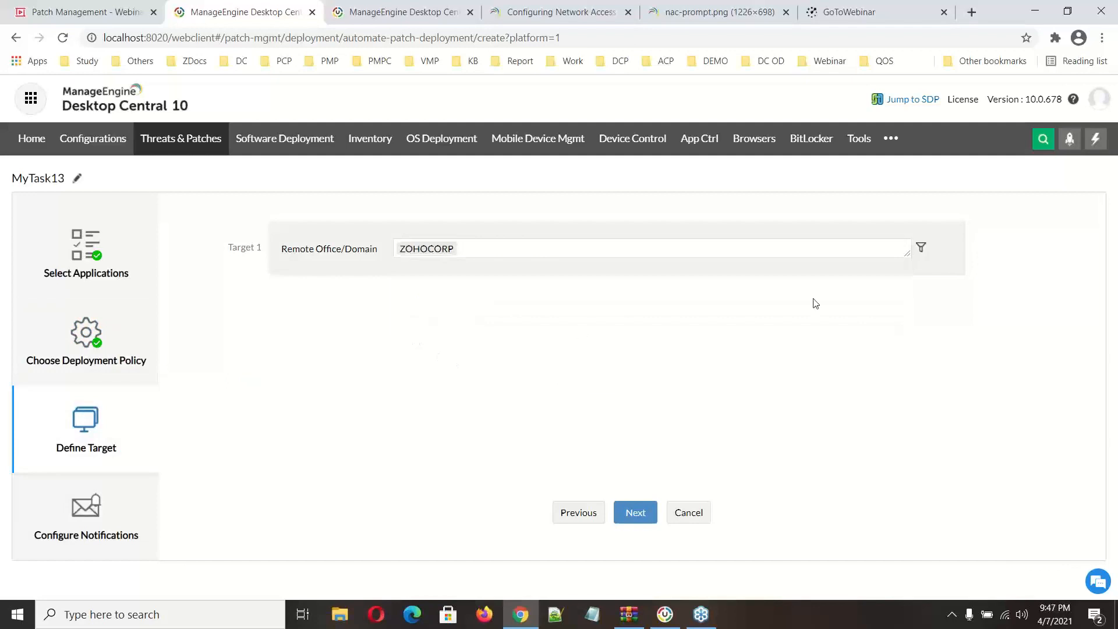
left_click(920, 247)
left_click(402, 290)
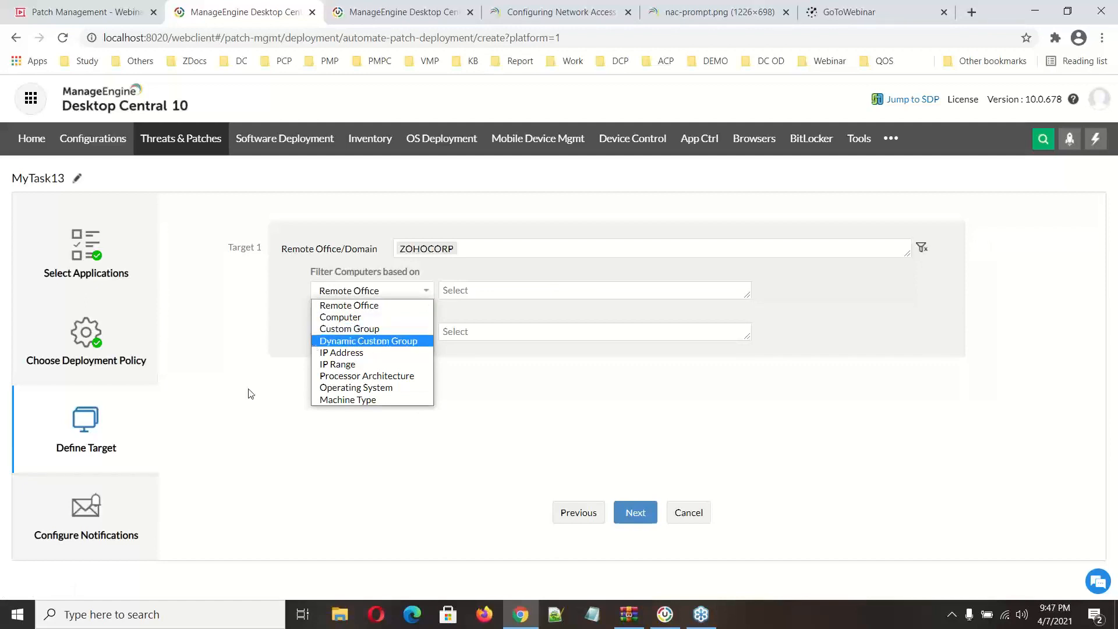
left_click(274, 377)
Step: Enable download/deployment failure notifications every 8 hours with a detailed report attached in CSV format
left_click(108, 530)
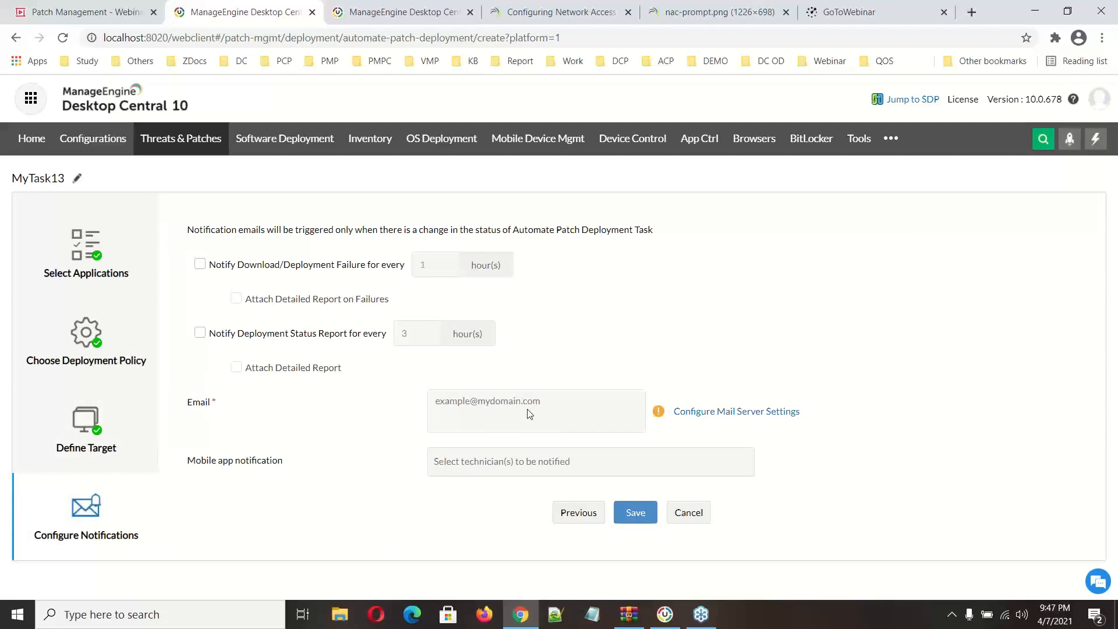
left_click(199, 264)
double_click(422, 265)
type("8")
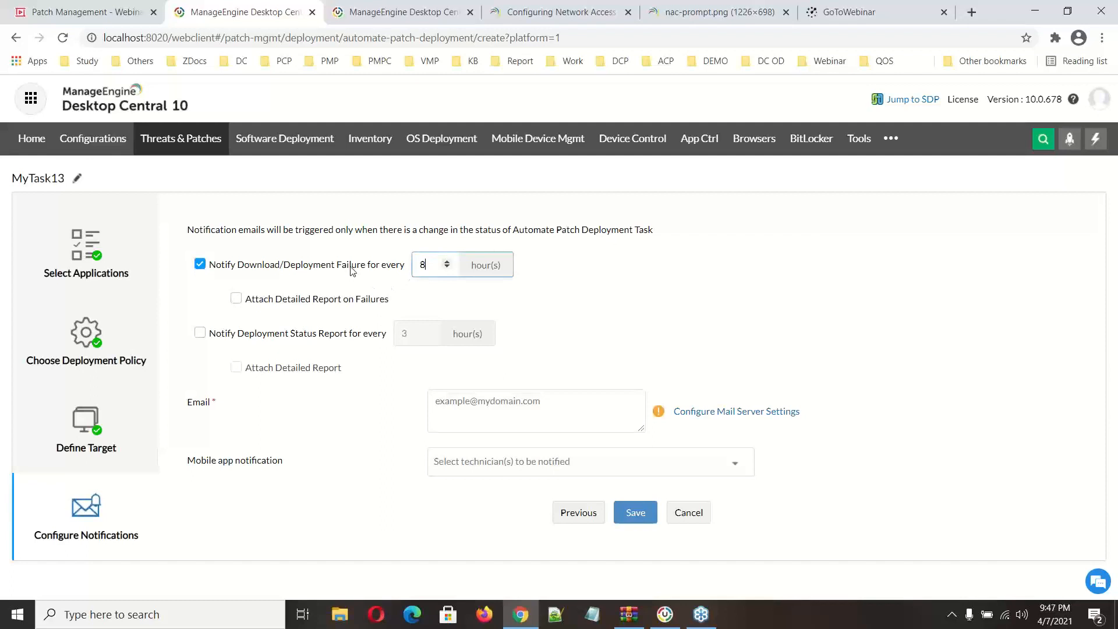
left_click(236, 299)
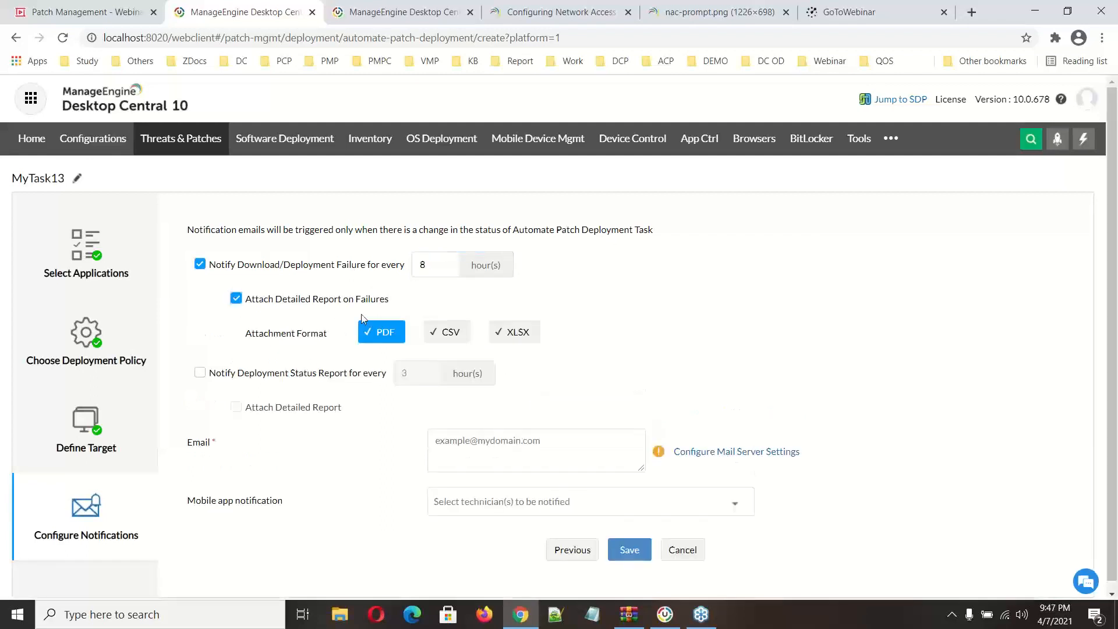
left_click(441, 333)
Step: Enable deployment status report notifications every 8 hours with a detailed report attached in CSV format
left_click(199, 372)
left_click(244, 408)
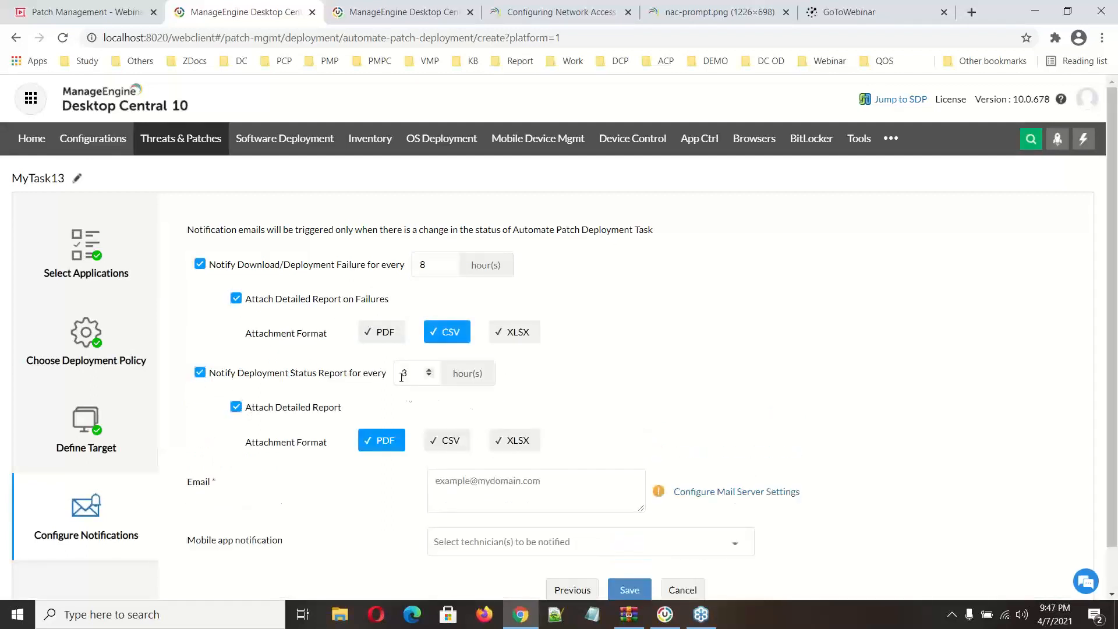
double_click(407, 375)
type("8")
left_click(450, 442)
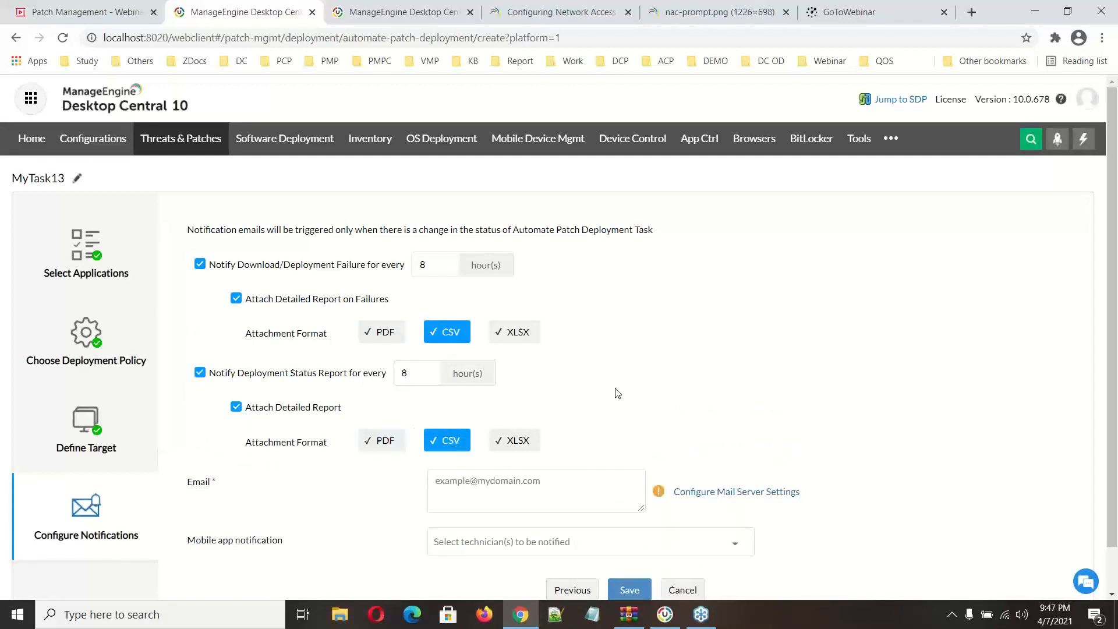